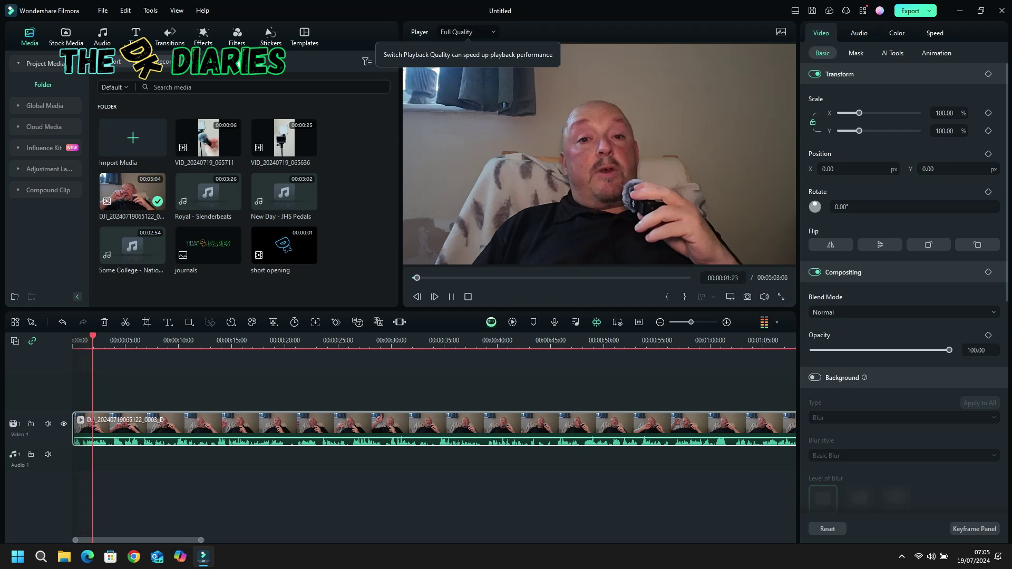
- Split the main talking clip at 00:00:03:15
click(451, 297)
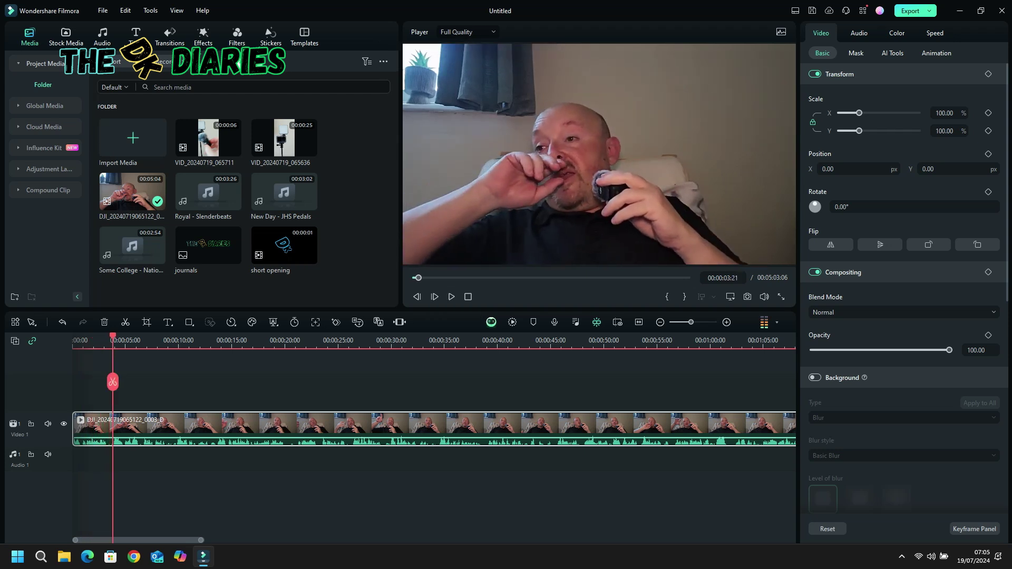
drag(113, 382, 110, 382)
click(110, 382)
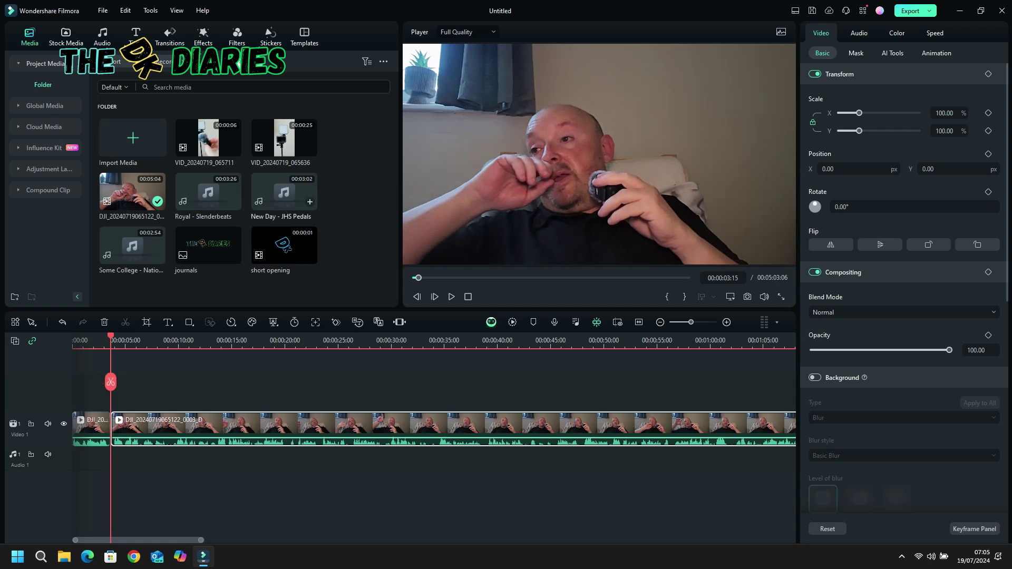
- Insert the short opening clip at the cut, keeping the project settings of 1920 x 1080 25fps
drag(284, 246, 112, 429)
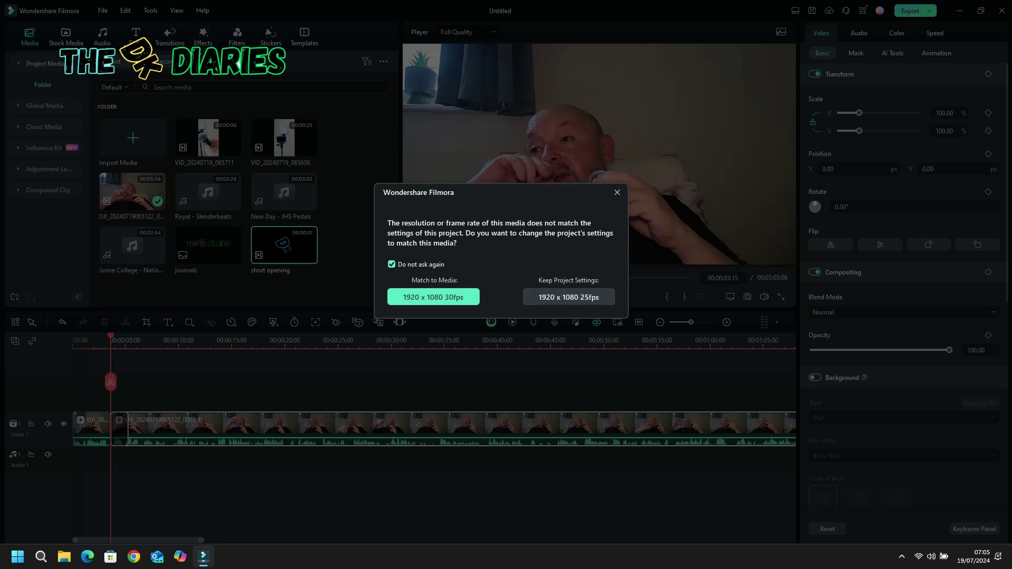
click(569, 297)
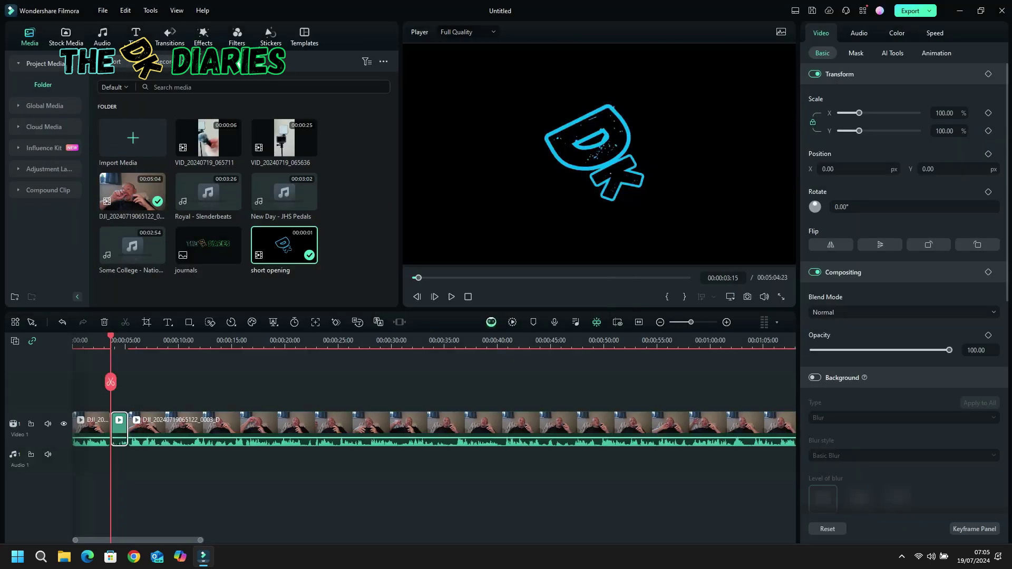
drag(110, 382, 106, 389)
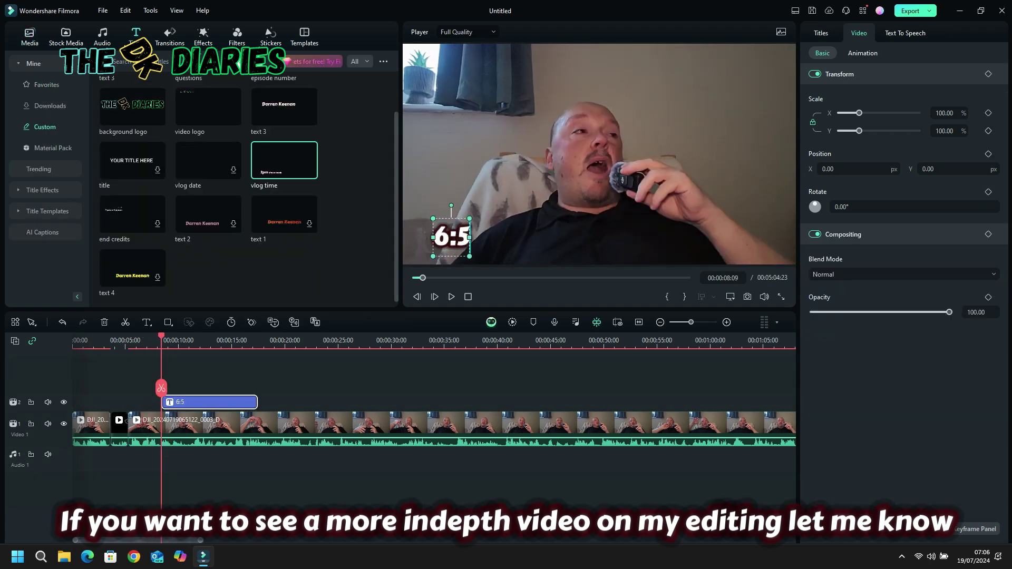
- Complete the time title as 6:50am and shrink it into the lower-left corner of the video frame
text(0am)
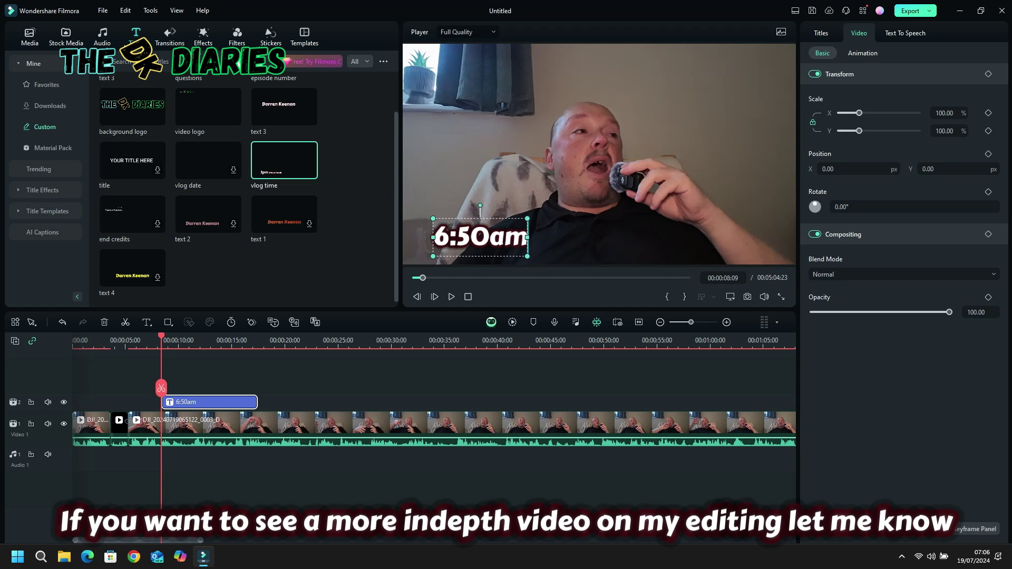
drag(527, 218, 446, 246)
click(548, 206)
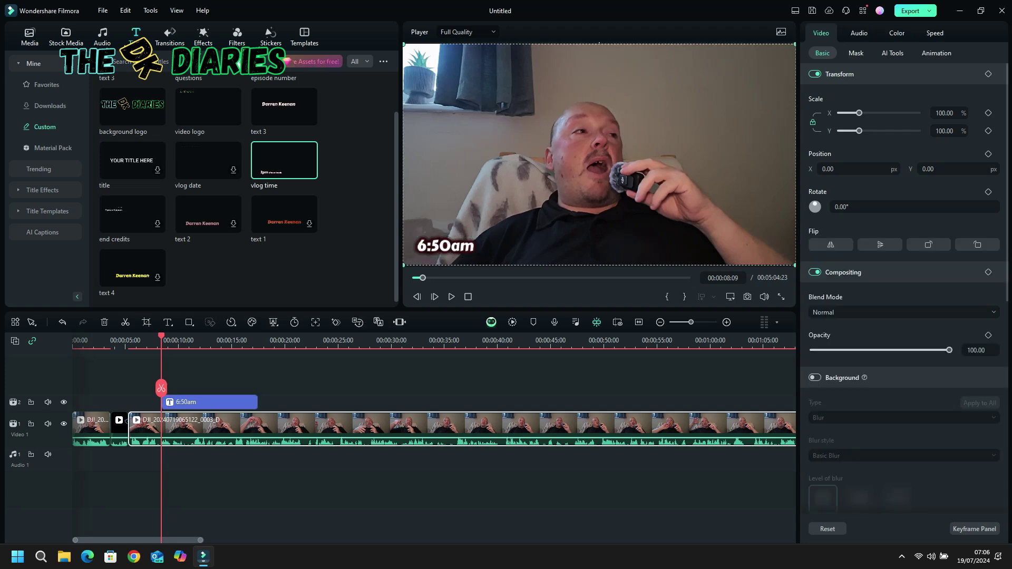
- Shorten the 6:50am title on the timeline so that it ends at about 11.5 seconds
drag(257, 402, 236, 403)
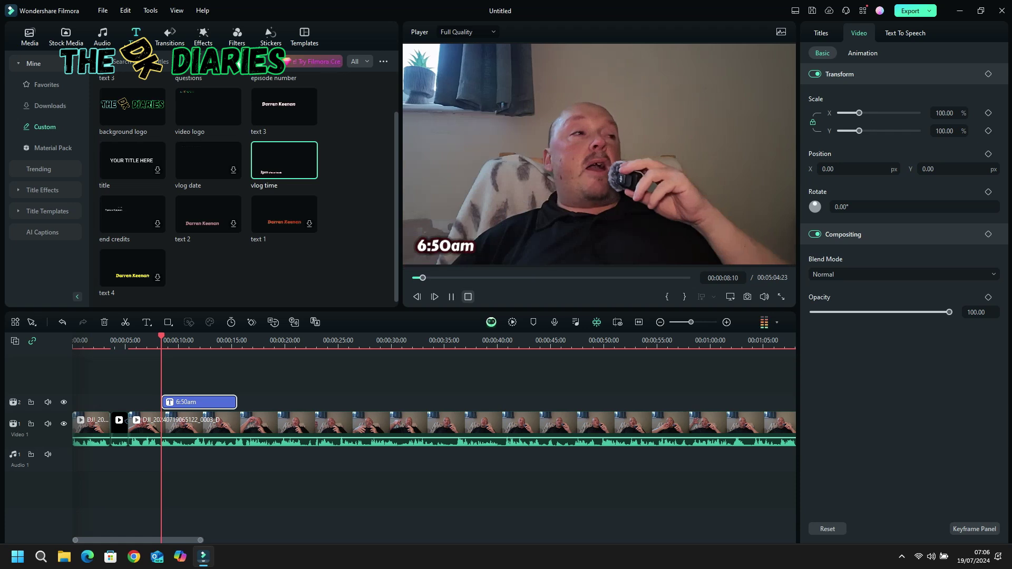
click(451, 296)
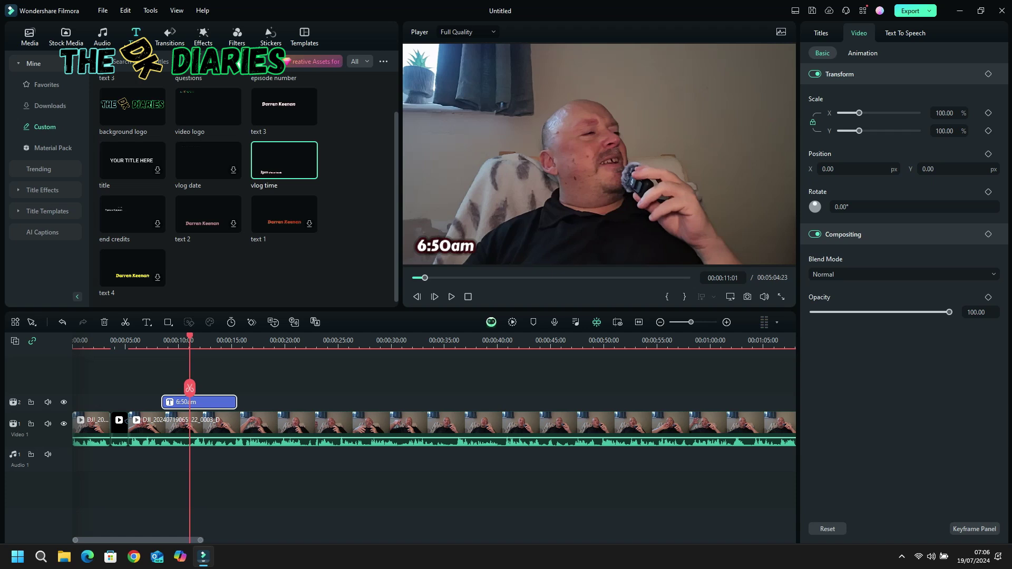
drag(237, 403, 195, 402)
- Play the section around the 6:50am title and move the title earlier to start at about 7 seconds
drag(190, 339, 134, 339)
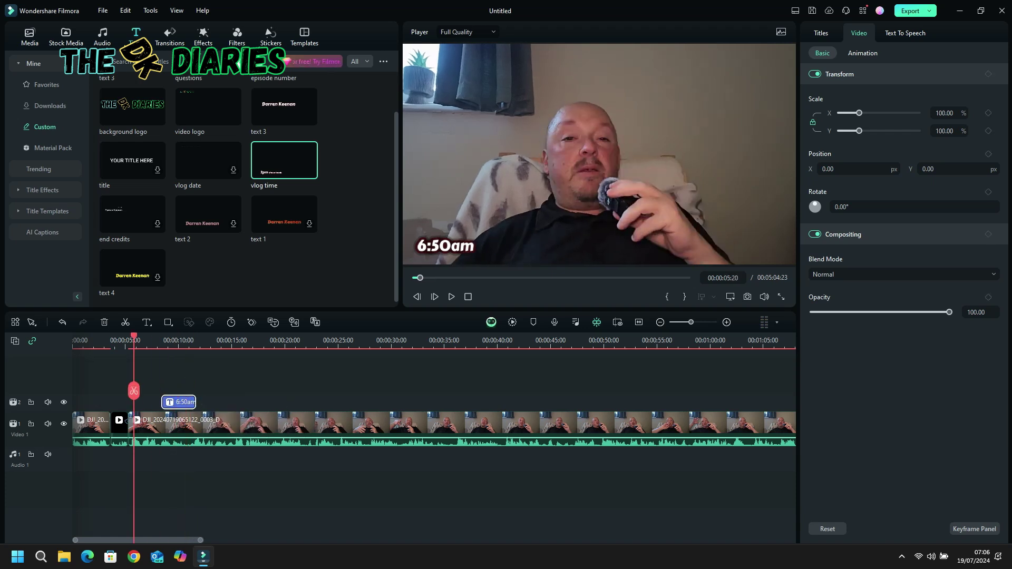
click(451, 296)
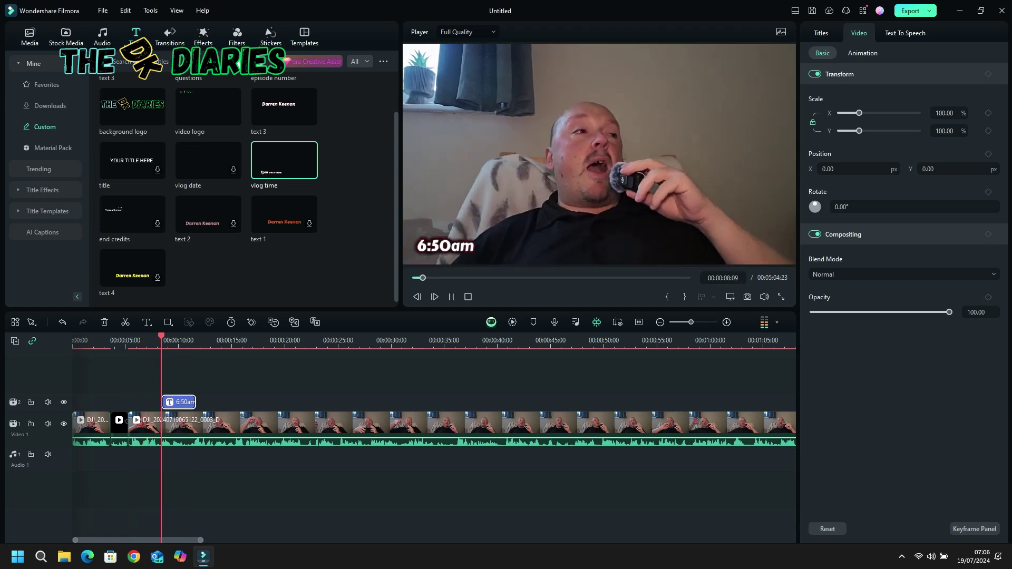
key(space)
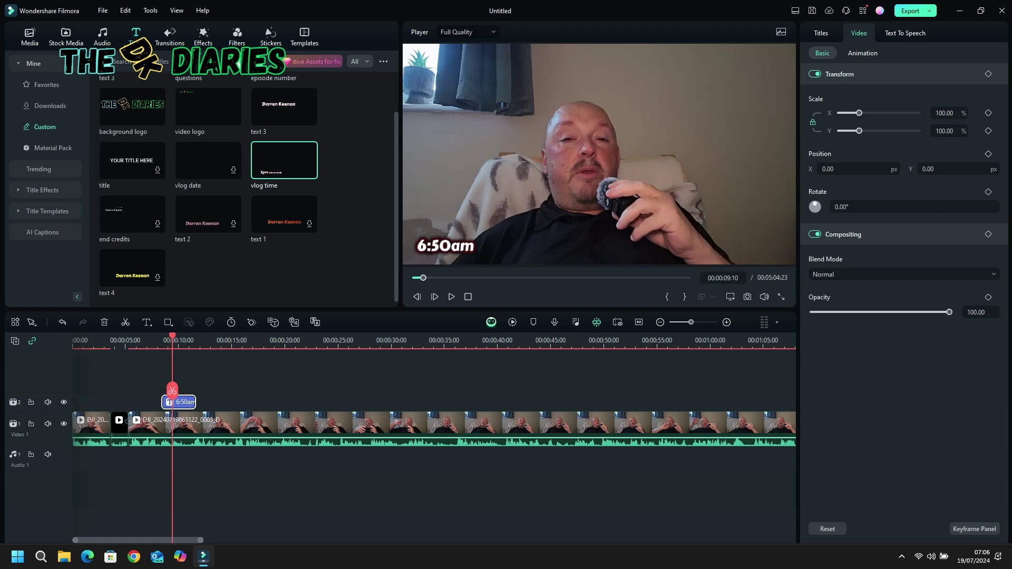
click(145, 340)
drag(175, 402, 164, 402)
key(space)
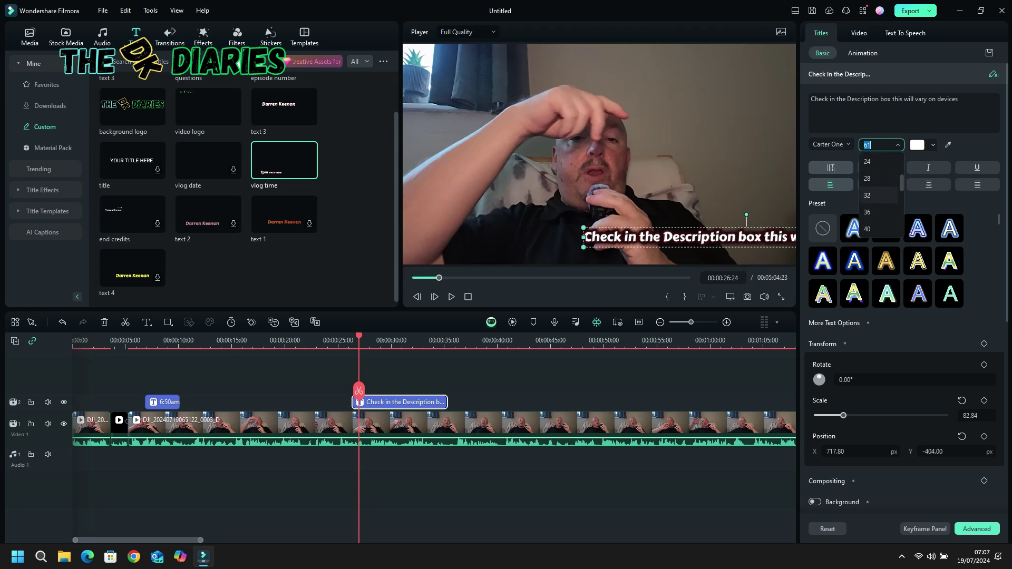
- Set the font size of the "Check in the Description box this will vary on devices" title to 32 and place it near the frame's lower edge
click(875, 196)
click(685, 195)
drag(707, 237, 517, 256)
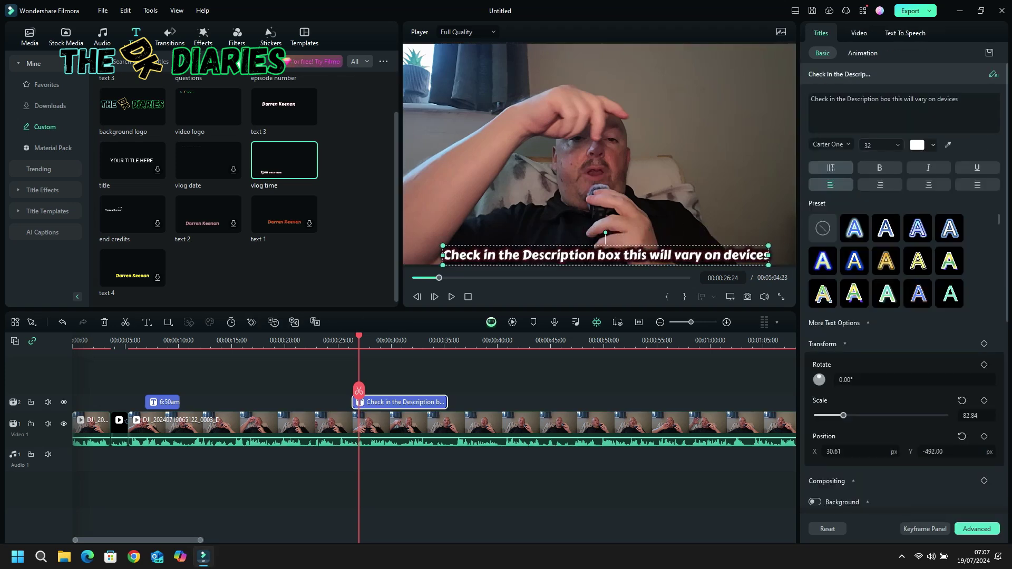
click(600, 174)
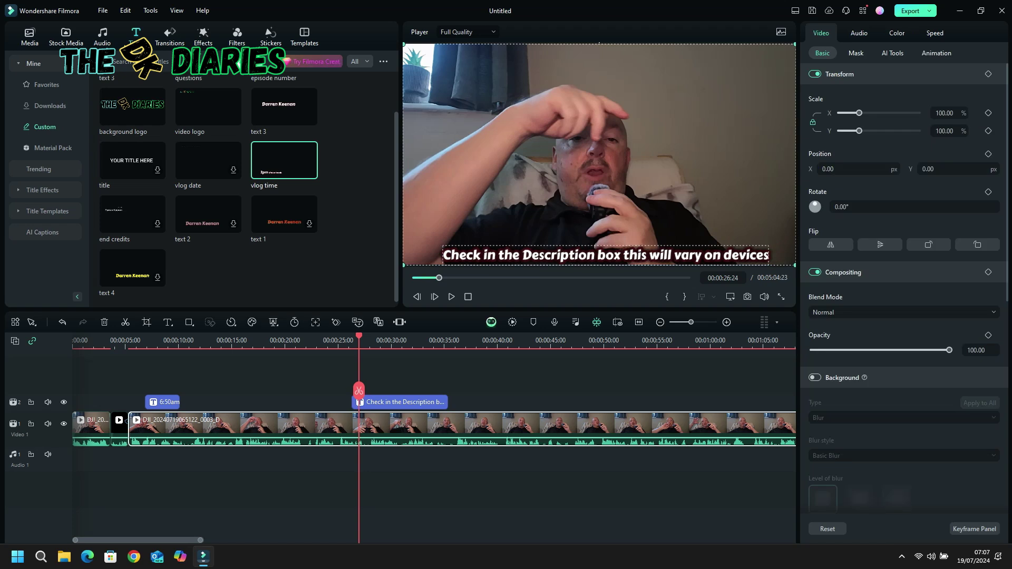
drag(559, 256, 559, 248)
click(599, 184)
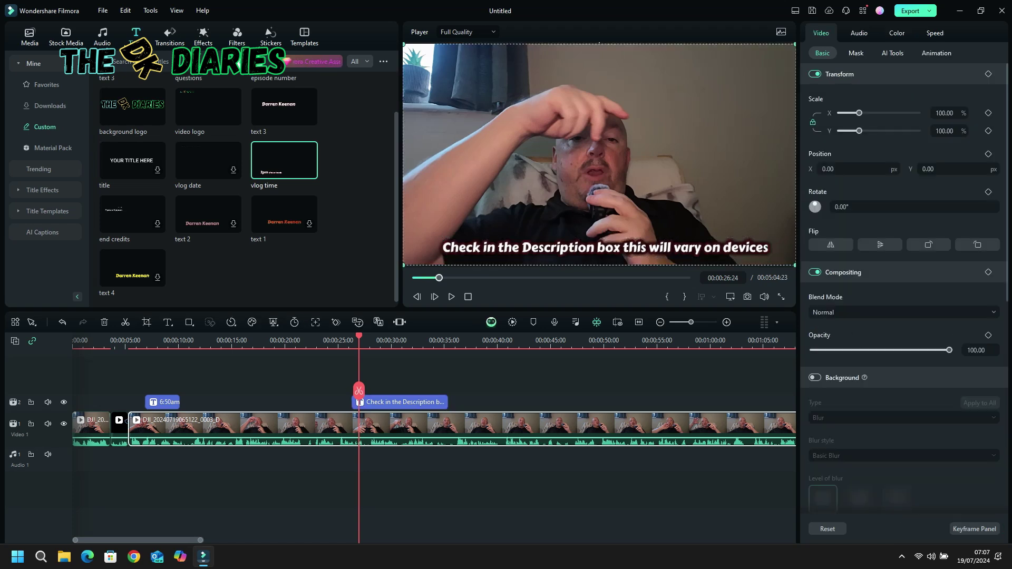
- Play through the description-box title and shorten it to end at about 32.5 seconds
click(339, 342)
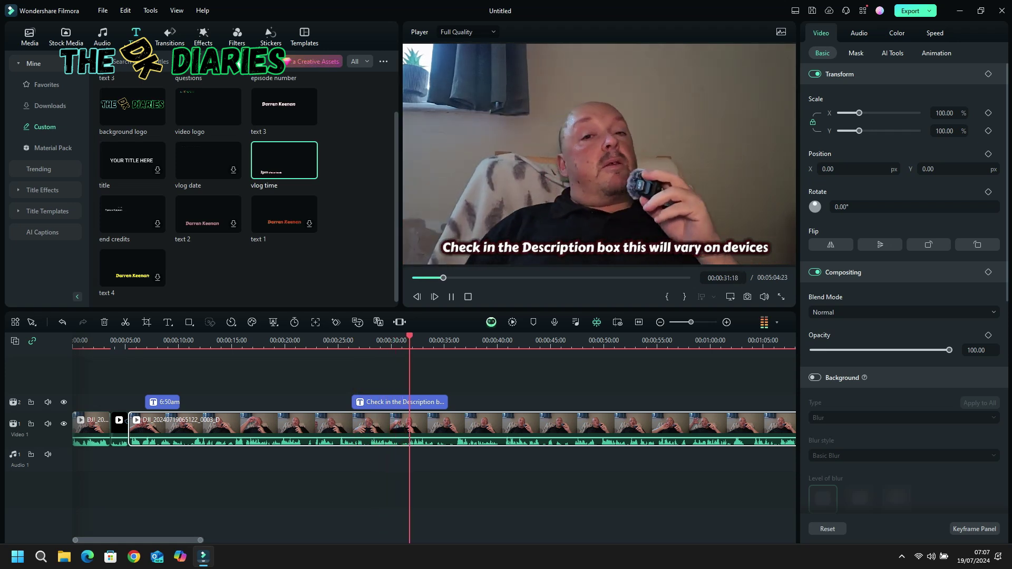
key(space)
drag(447, 402, 419, 402)
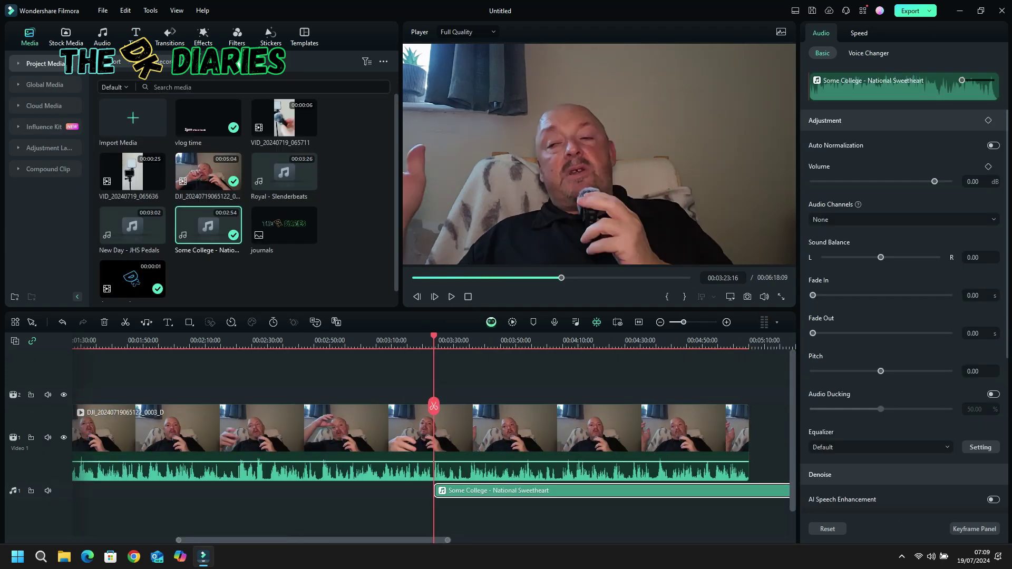
- Move the Some College - National Sweetheart music to start about 3 seconds in, just before the short opening clip
scroll(434, 442, down, 5)
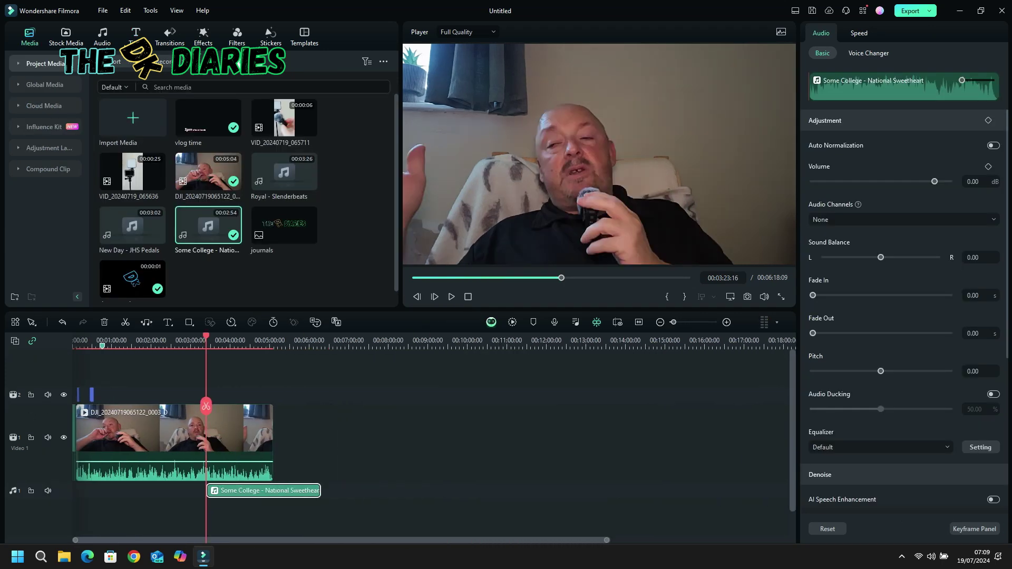
drag(273, 491, 138, 491)
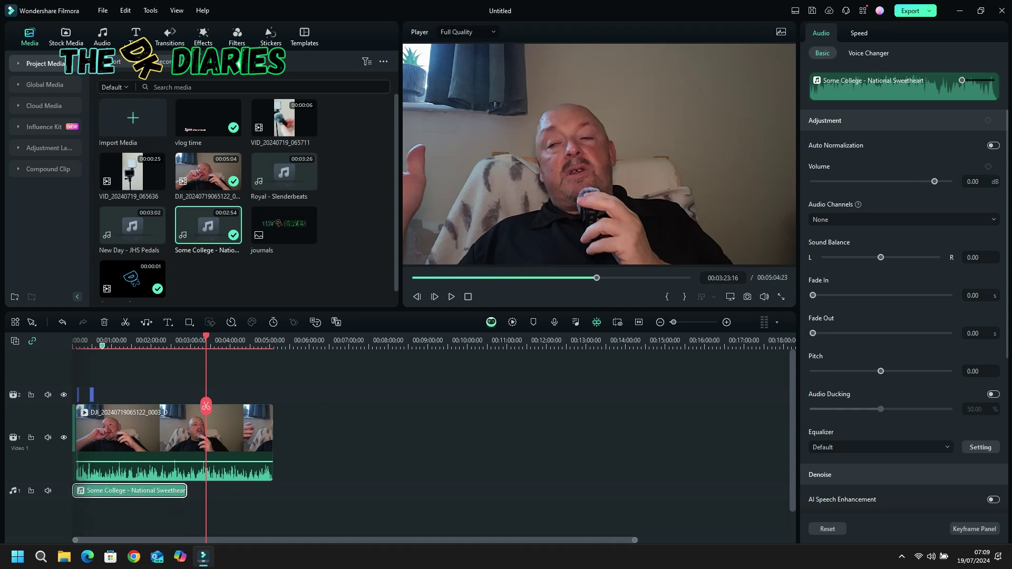
click(726, 322)
click(726, 323)
click(727, 322)
click(726, 322)
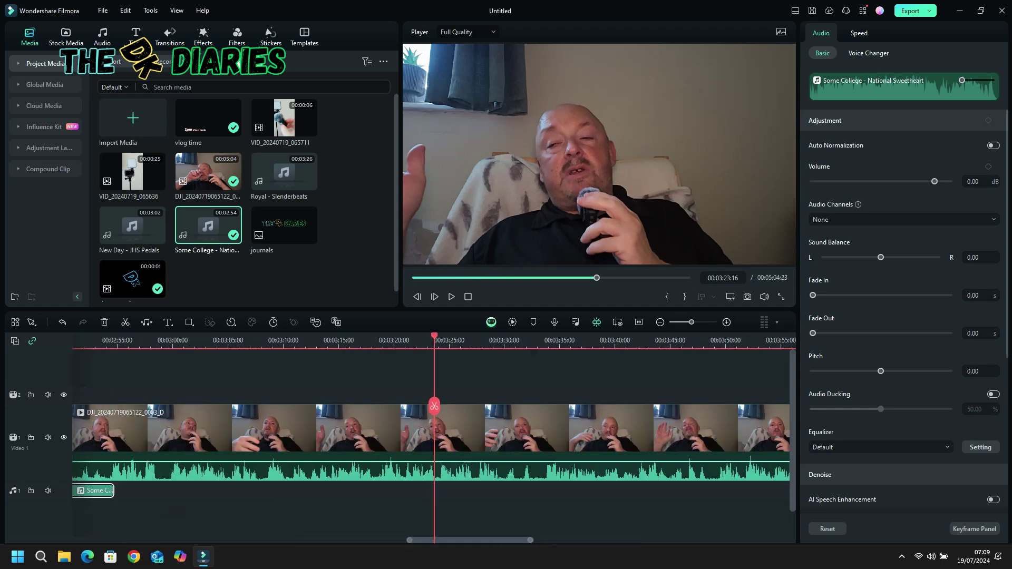
click(726, 322)
click(726, 322)
drag(527, 540, 88, 552)
drag(131, 491, 263, 490)
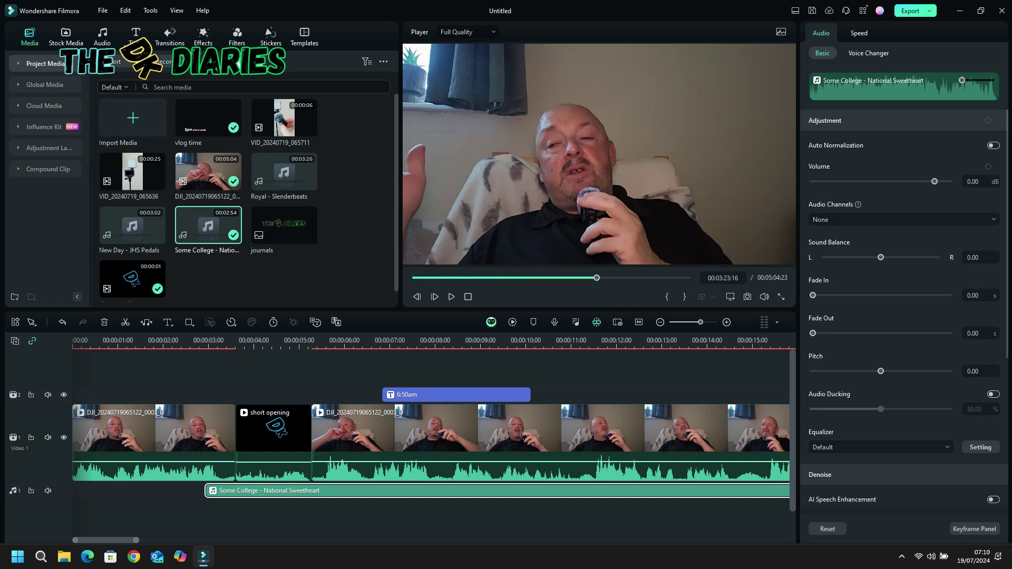
- Lower the music volume to -29.08 dB and extend the music to the end of the main video
drag(932, 181, 893, 181)
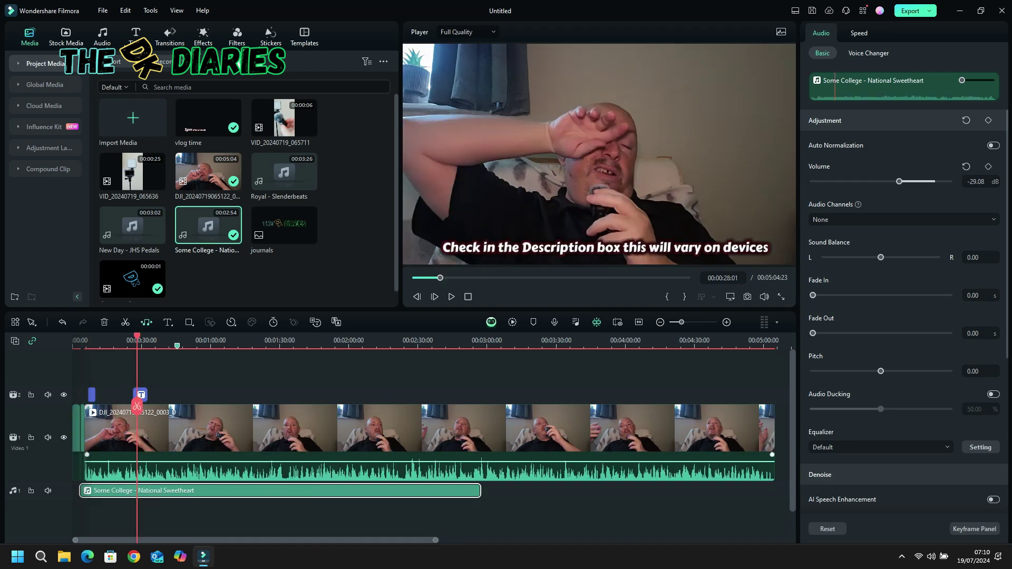
drag(479, 491, 774, 491)
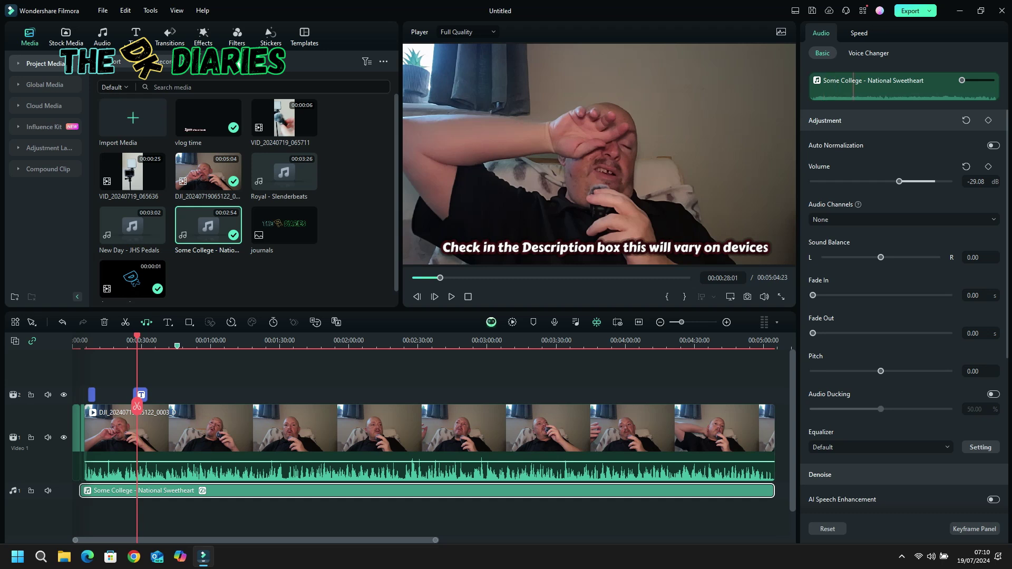
- Play the timeline at several points and examine the closing seconds to find where the video should end
click(245, 341)
click(452, 297)
key(space)
drag(316, 540, 440, 541)
click(485, 340)
click(451, 297)
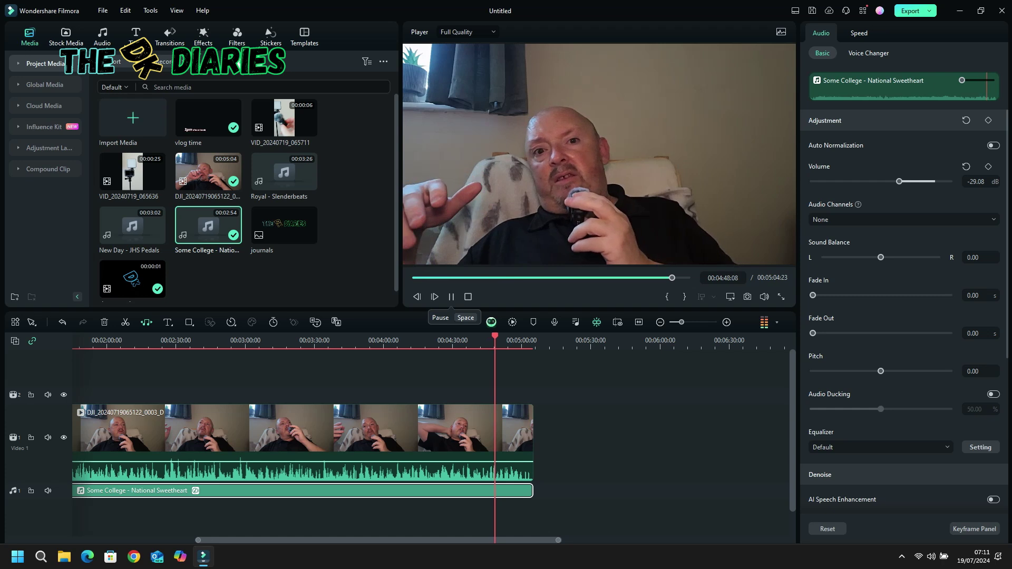
click(513, 340)
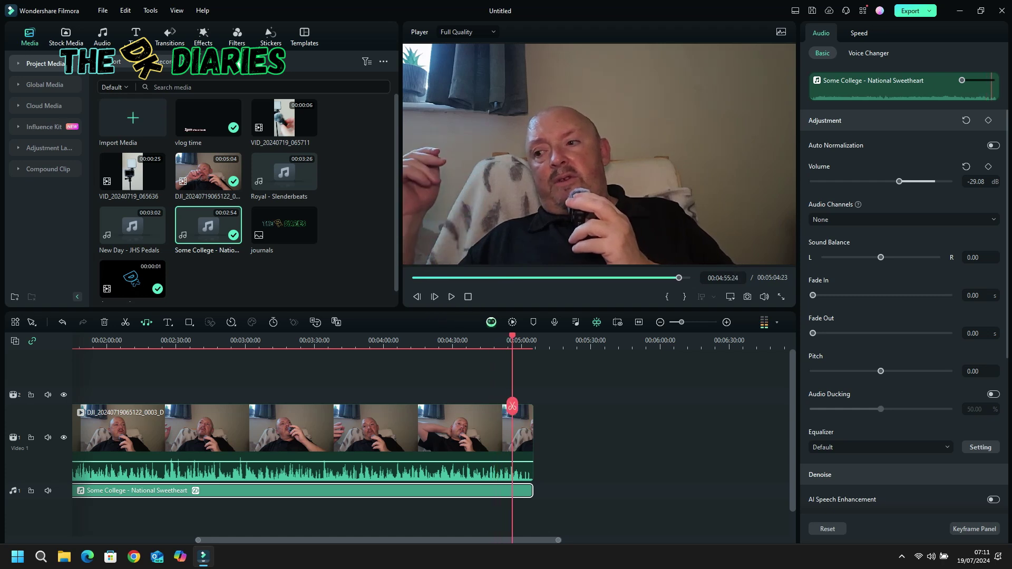
key(space)
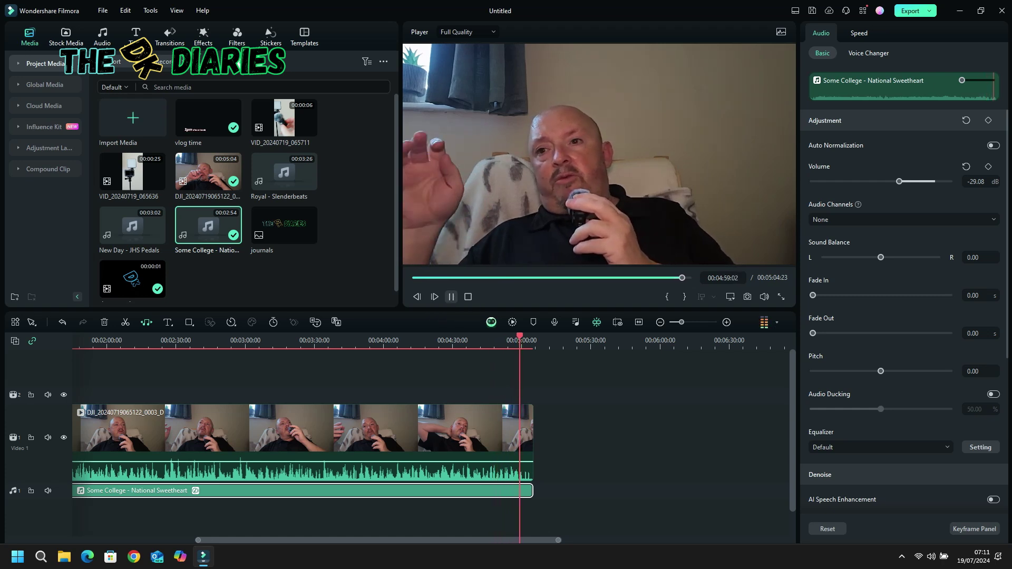
key(space)
key(space)
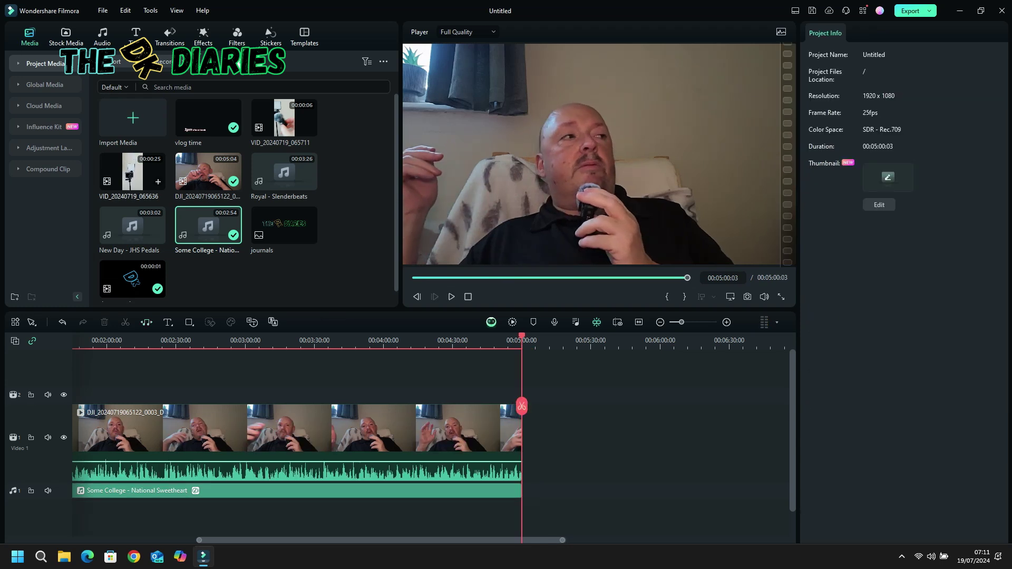
- Append the clips VID_20240719_065636 and VID_20240719_065711 in that order after the main video
drag(133, 171, 550, 443)
drag(284, 118, 588, 443)
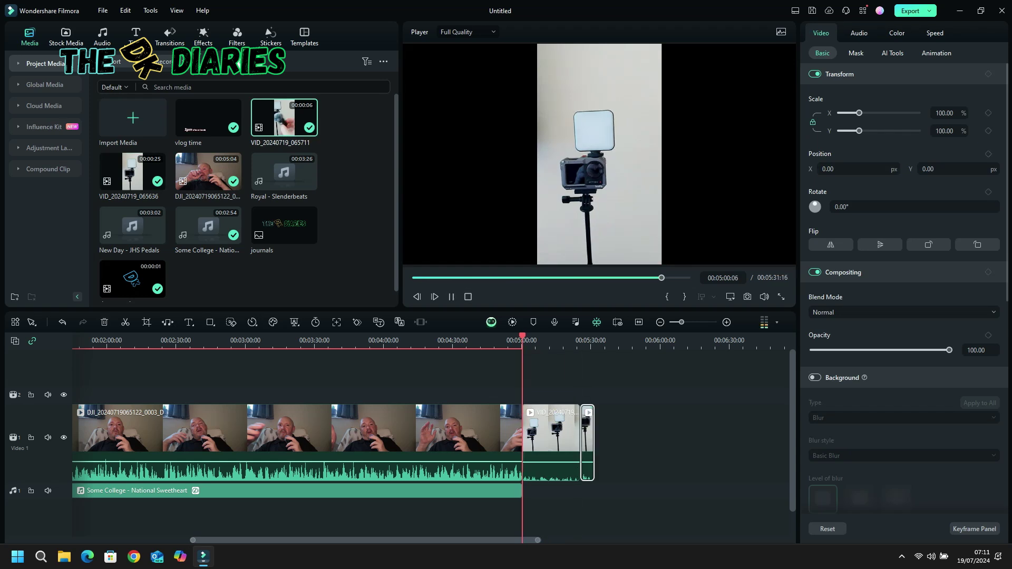
key(space)
- Raise the volume of the last appended clip, VID_20240719_065711, to 12 dB and play back the appended footage
click(554, 440)
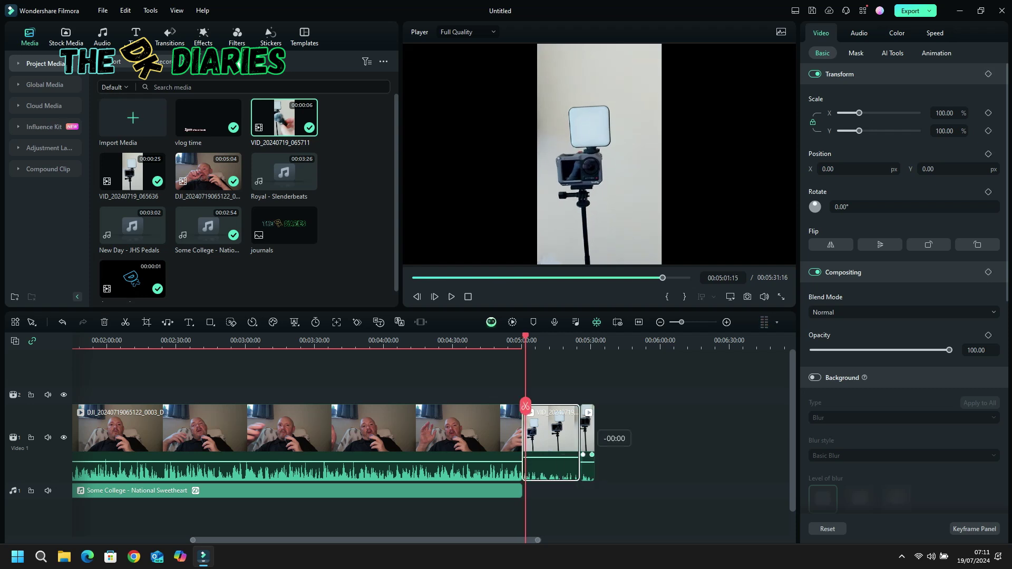
drag(587, 462, 588, 451)
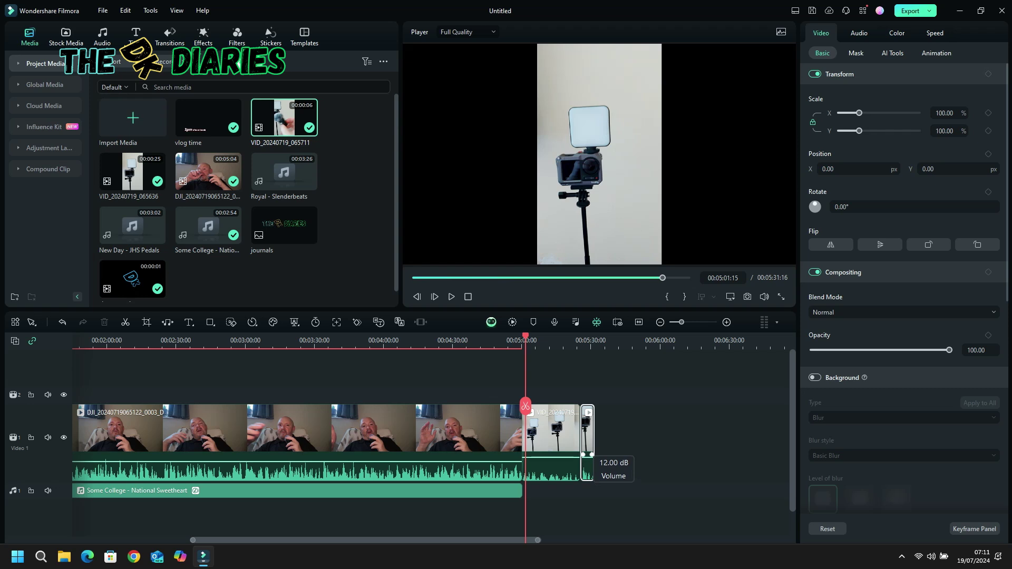
click(451, 297)
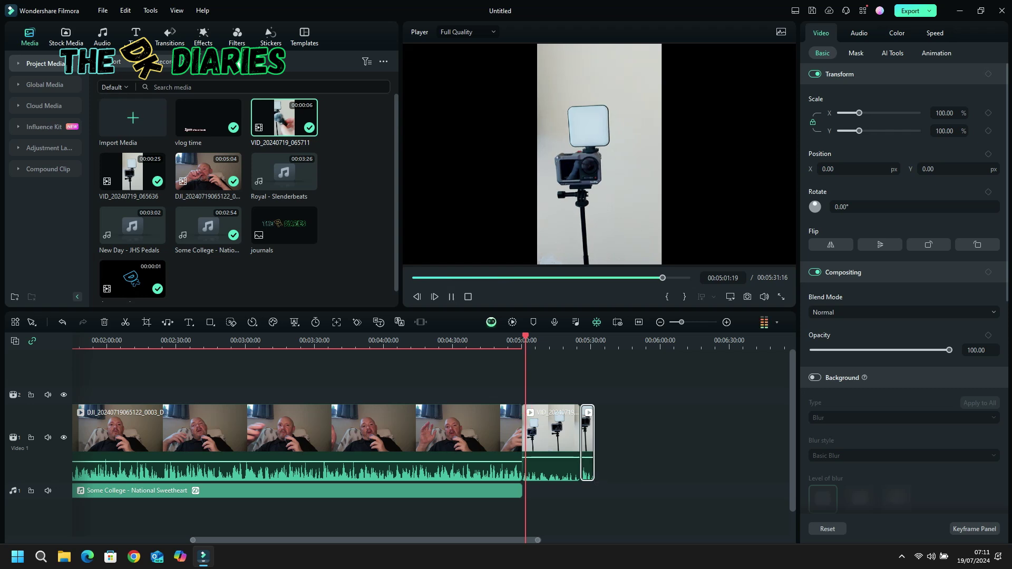
click(451, 296)
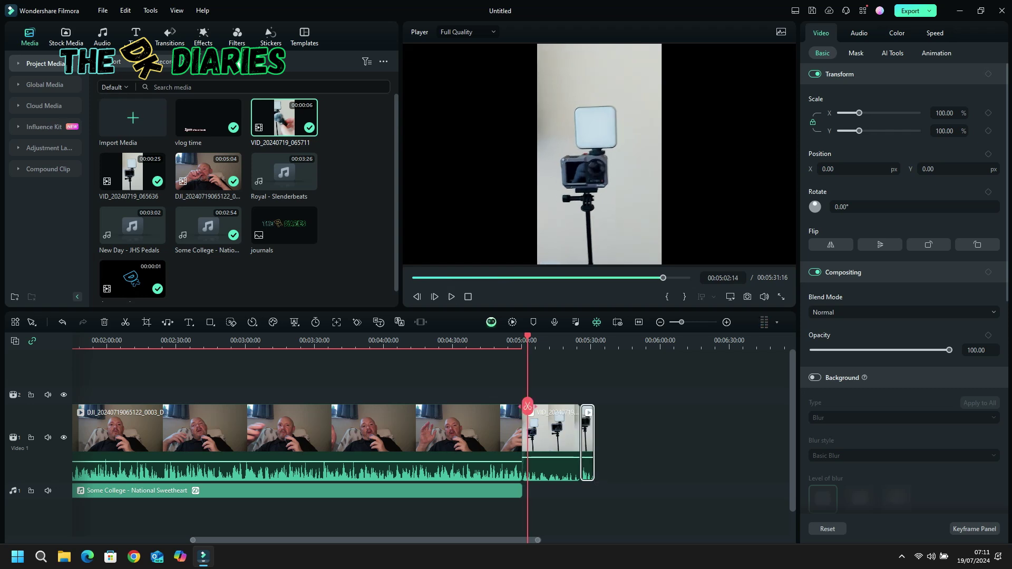
- Add the Slant Blur effect over the two appended vertical clips
click(552, 448)
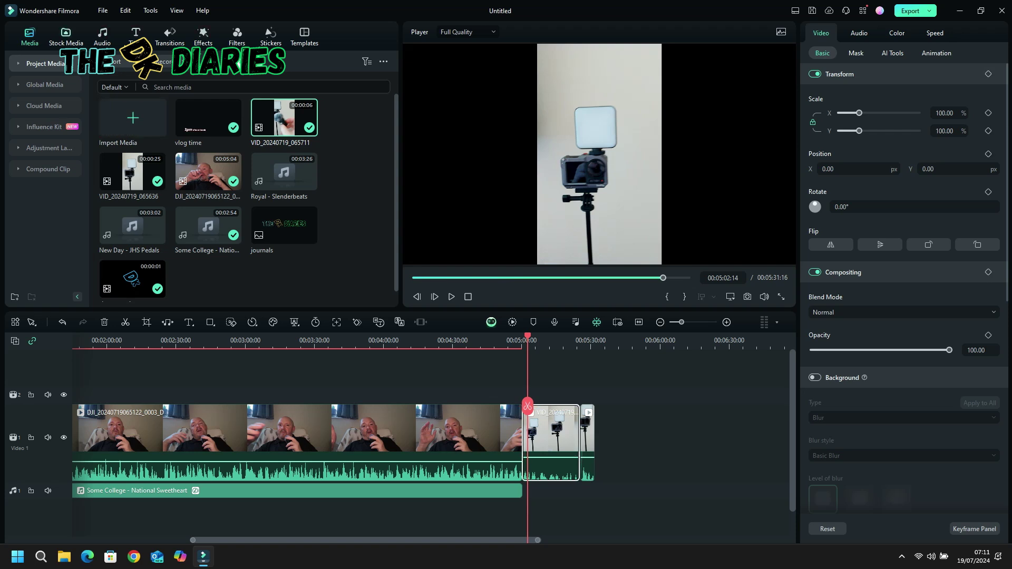
click(65, 37)
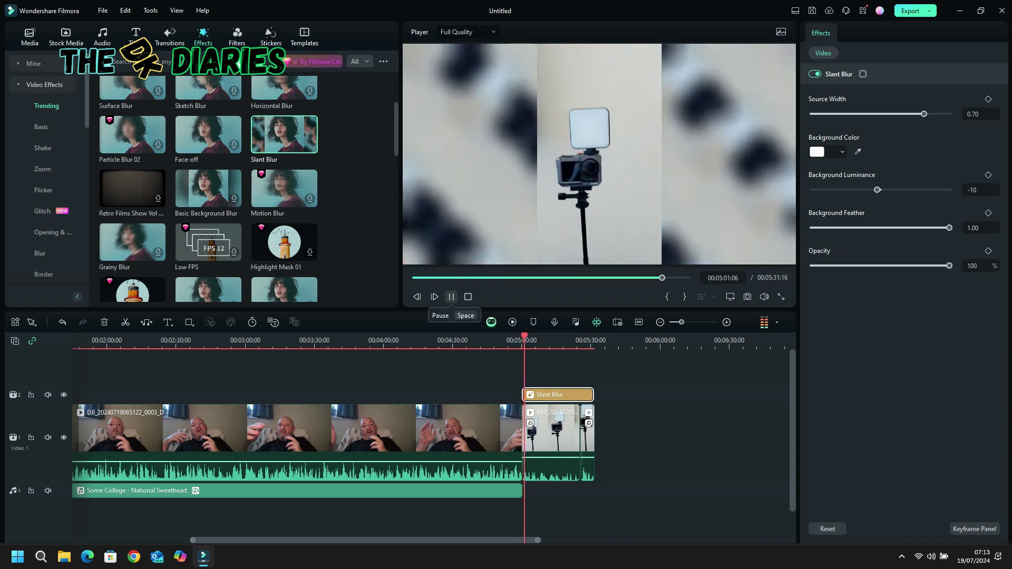
- Pause the playback of the appended vertical clips with the Slant Blur effect
click(451, 297)
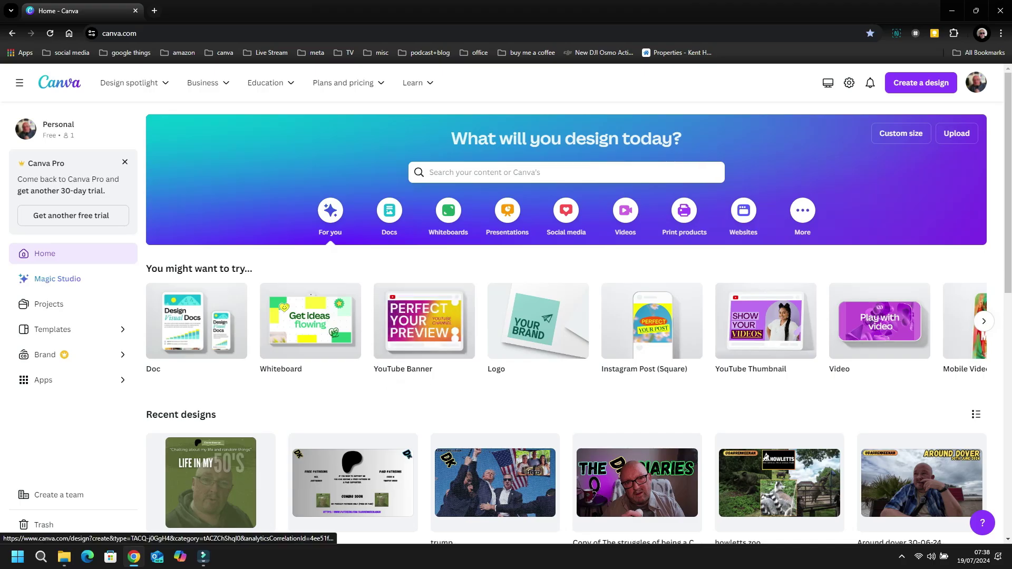
- Switch to Canva and make a copy of the recent design "Copy of The struggles of being a Content Creator"
scroll(579, 317, down, 3)
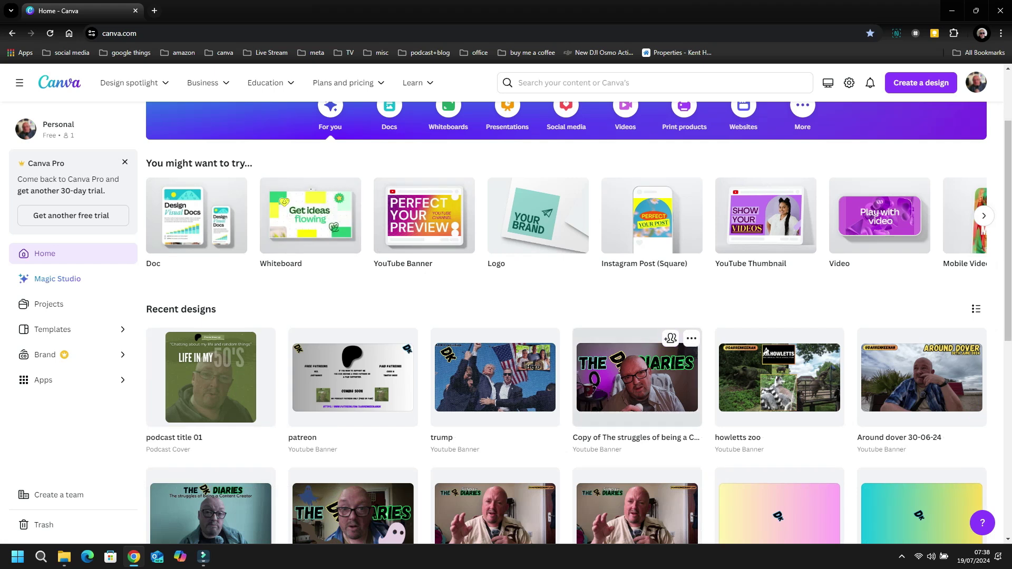
click(691, 338)
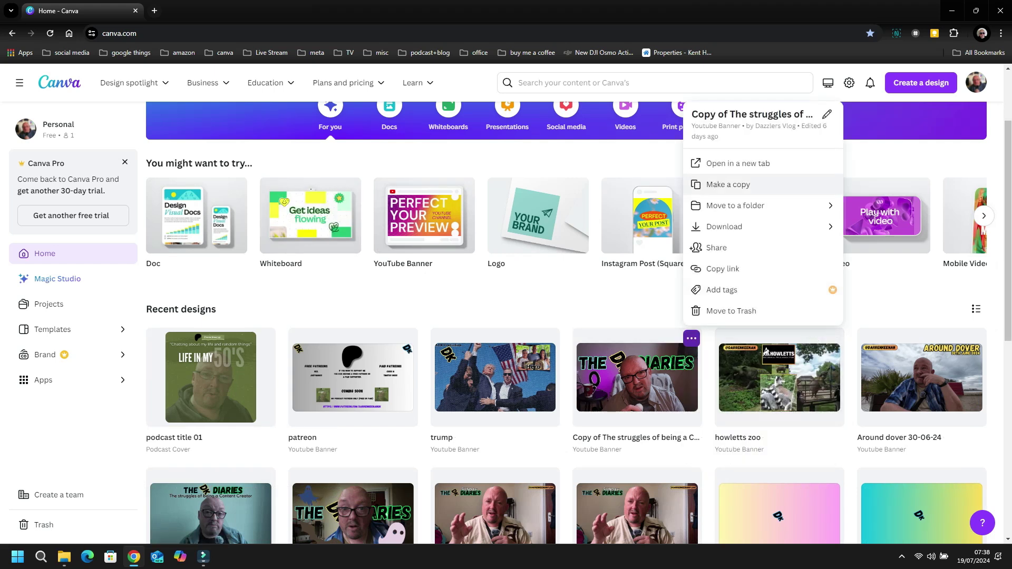
click(728, 184)
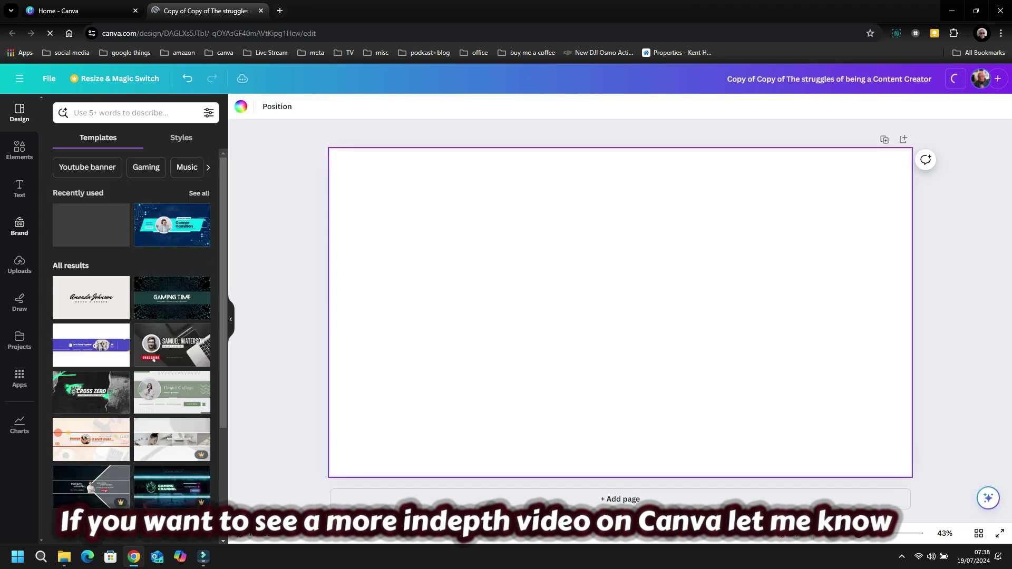
- Place the newly uploaded DK Diaries still from the uploads on the page and set it as the page background
click(19, 263)
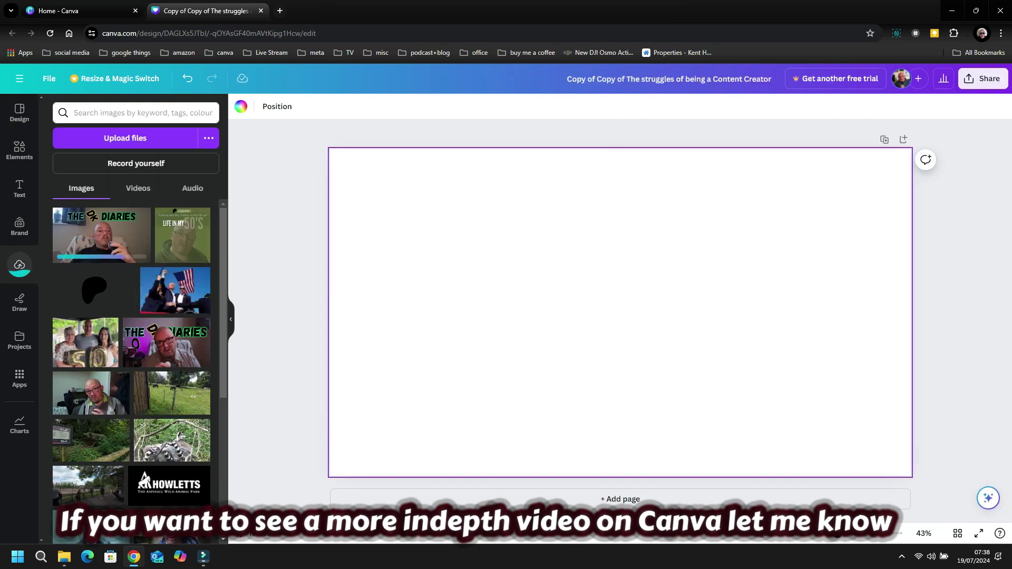
right_click(609, 309)
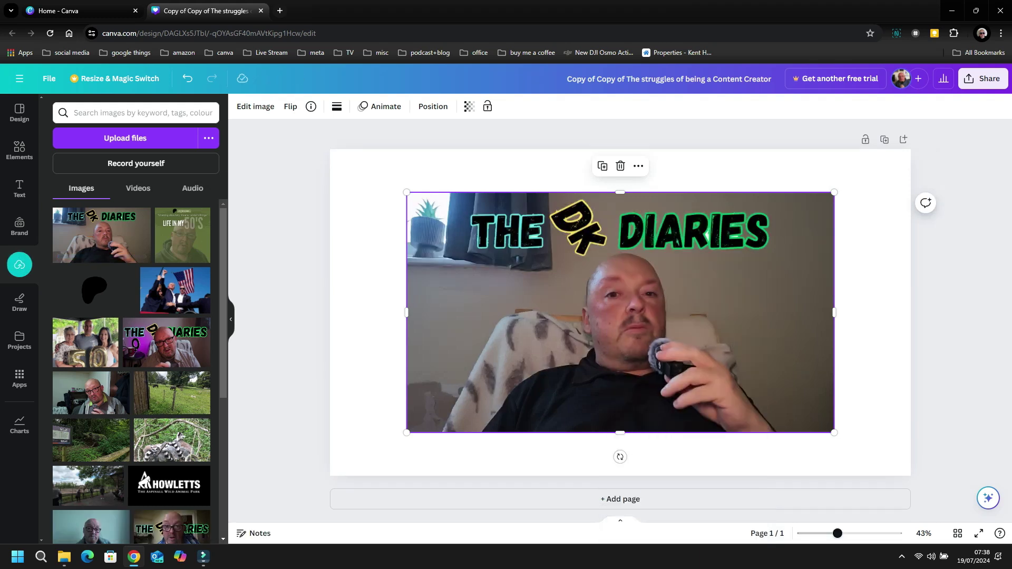
right_click(594, 259)
click(632, 503)
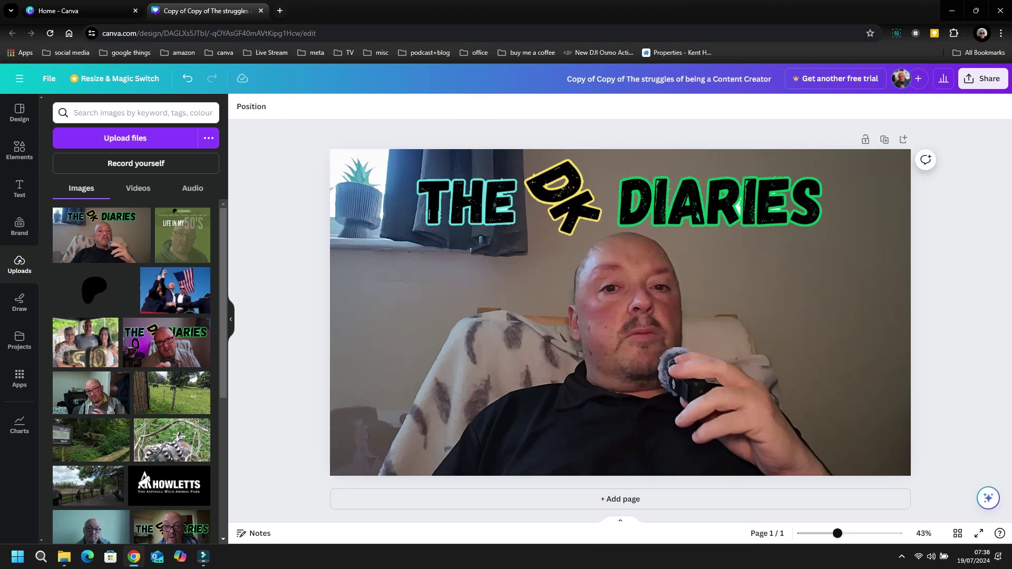
- Try the Myst, Aero, Bronz and Sandi filters on the background image
click(595, 313)
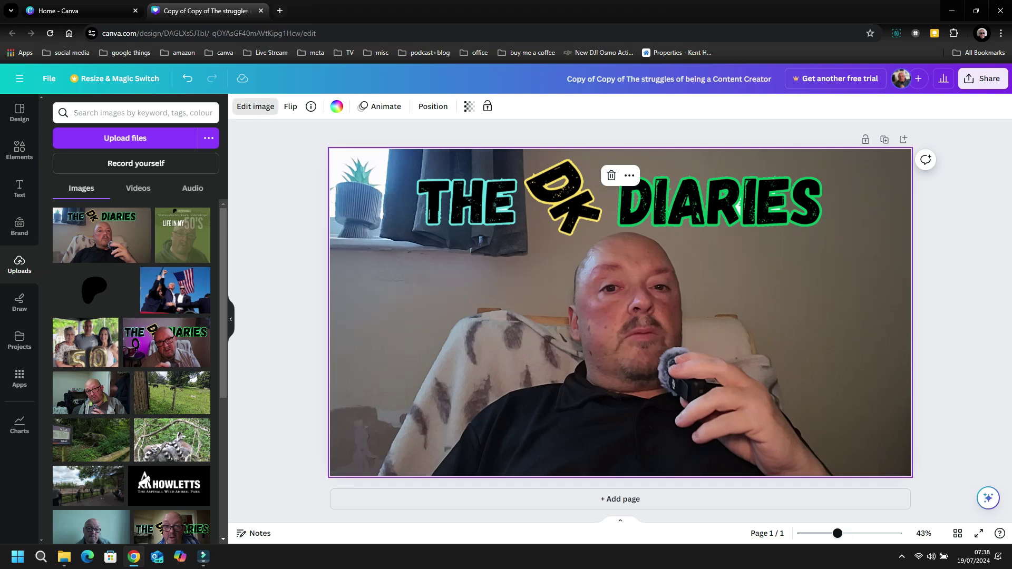
click(255, 106)
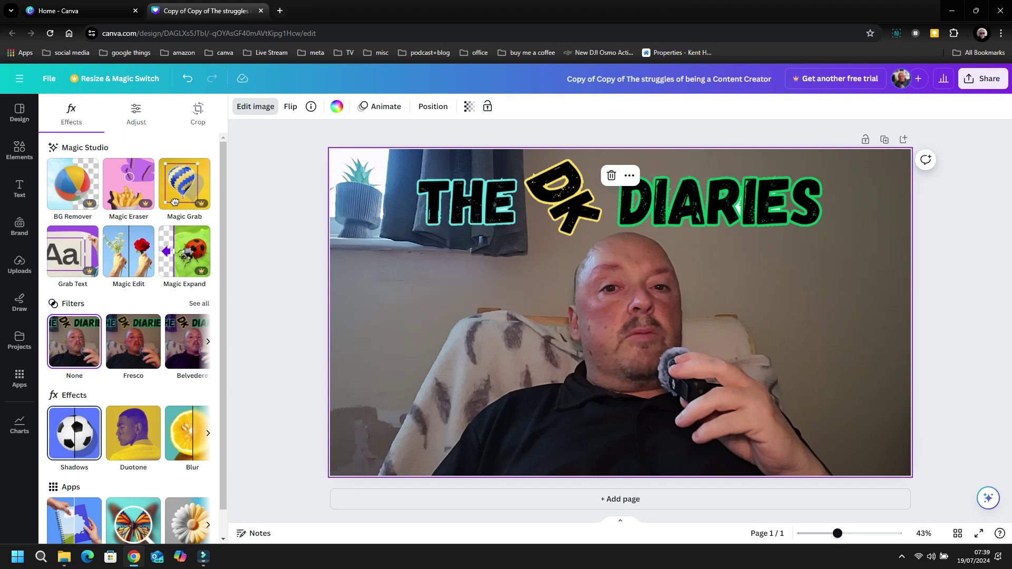
click(208, 342)
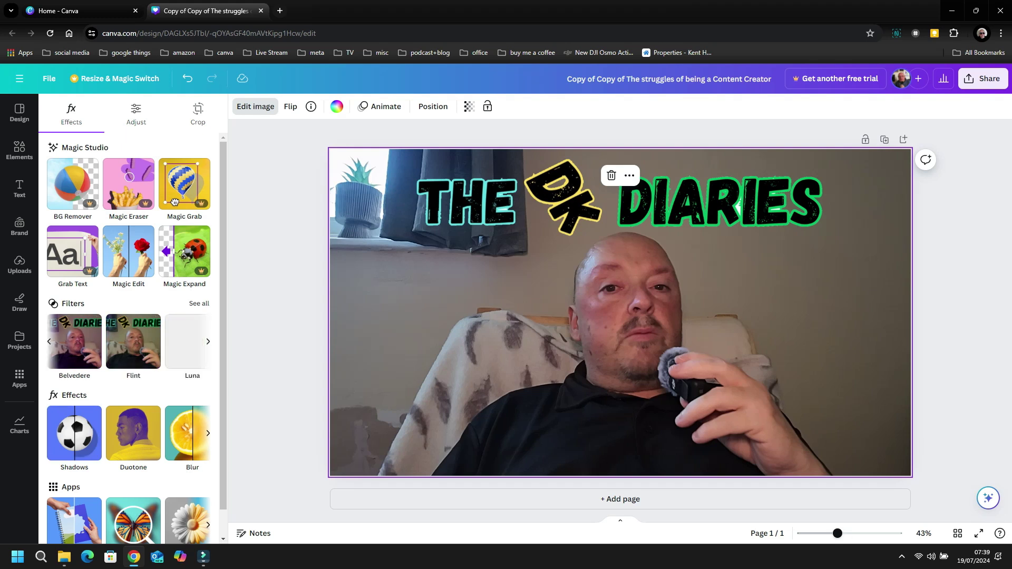
click(208, 342)
click(189, 342)
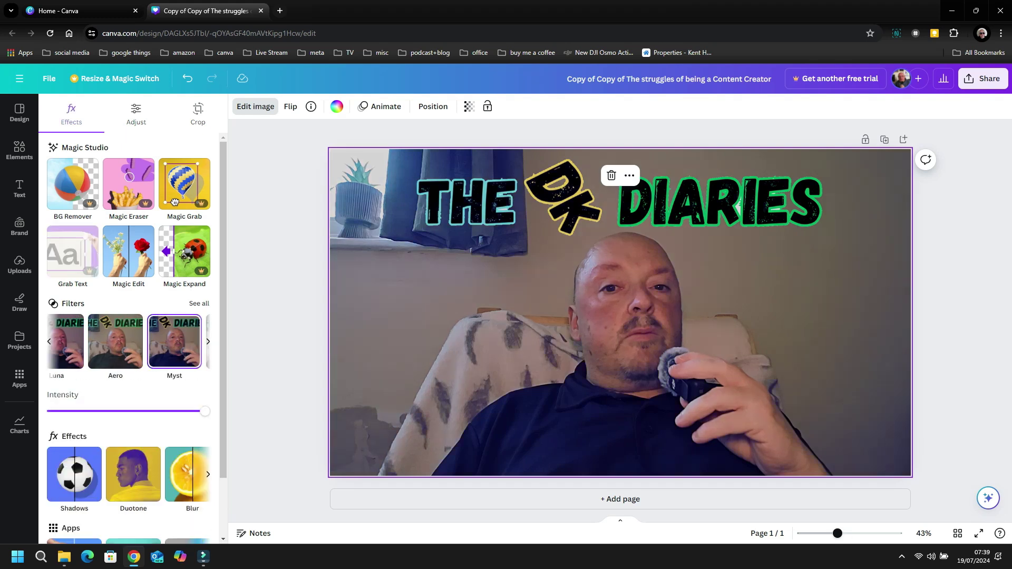
click(116, 342)
click(208, 342)
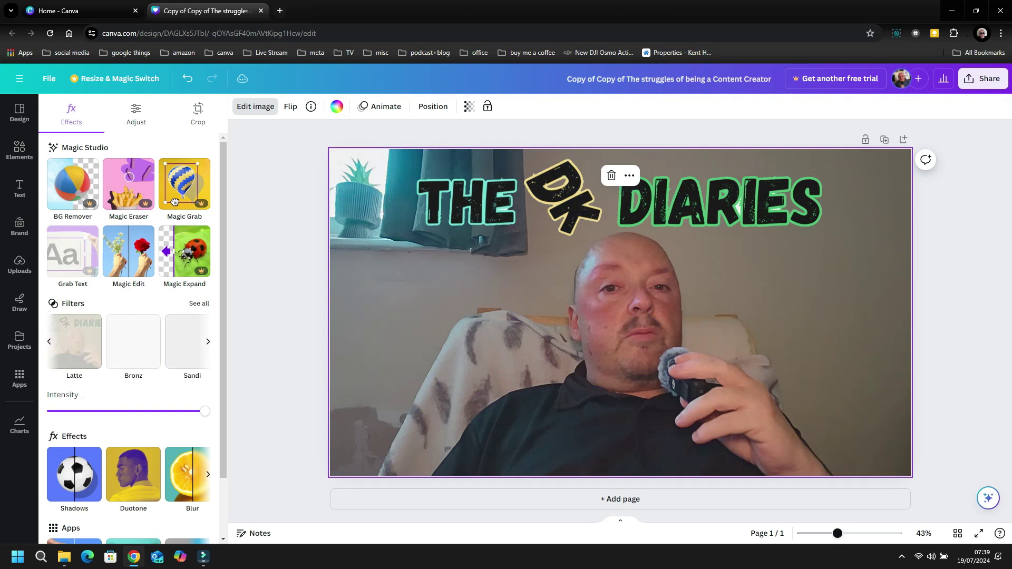
click(133, 341)
click(186, 342)
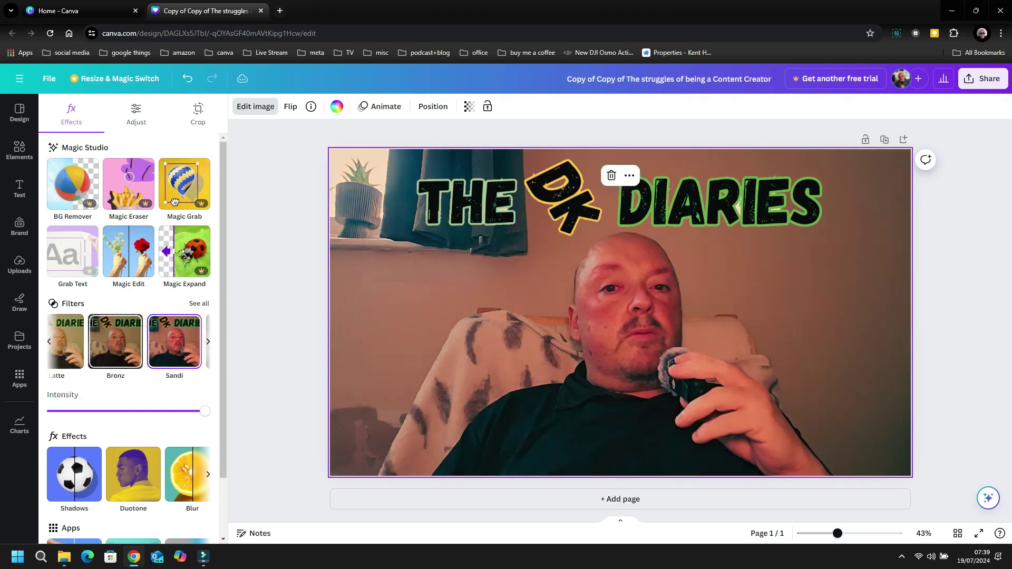
- Compare the Arctic, Astro, Zeal and Eldar filters on the background image and apply the Aria filter
click(208, 342)
click(208, 342)
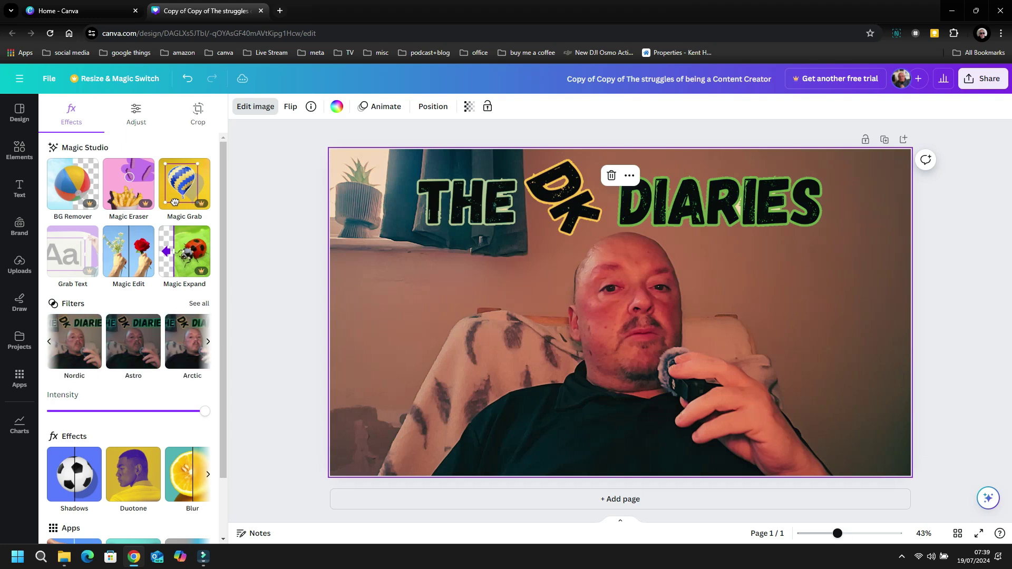
click(185, 341)
click(116, 342)
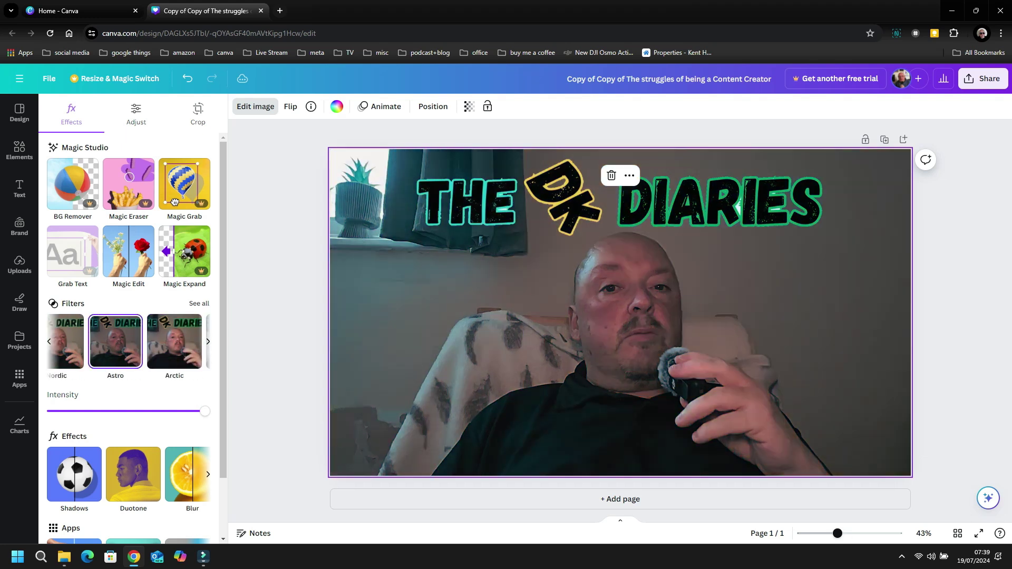
click(208, 341)
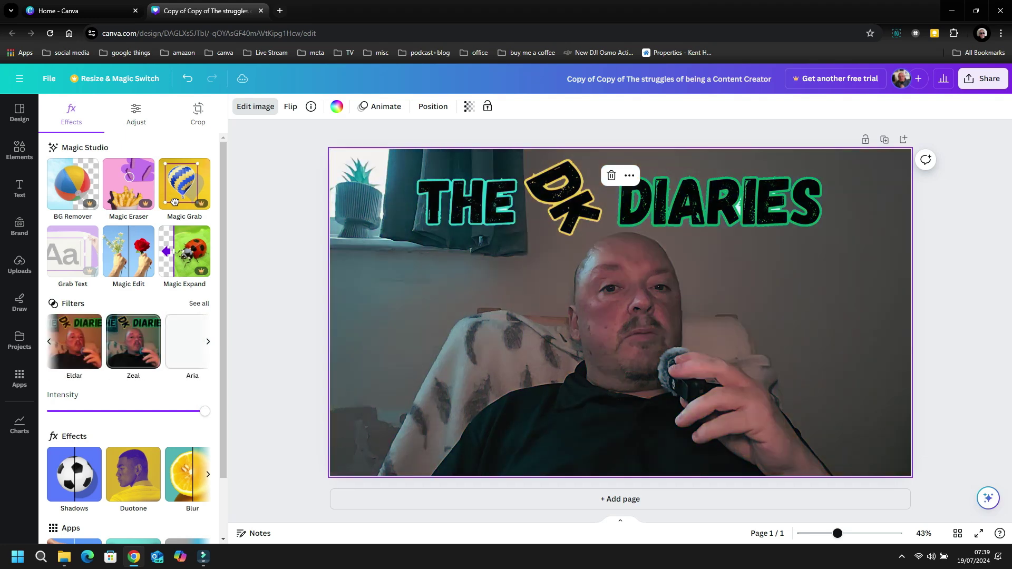
click(133, 341)
click(74, 341)
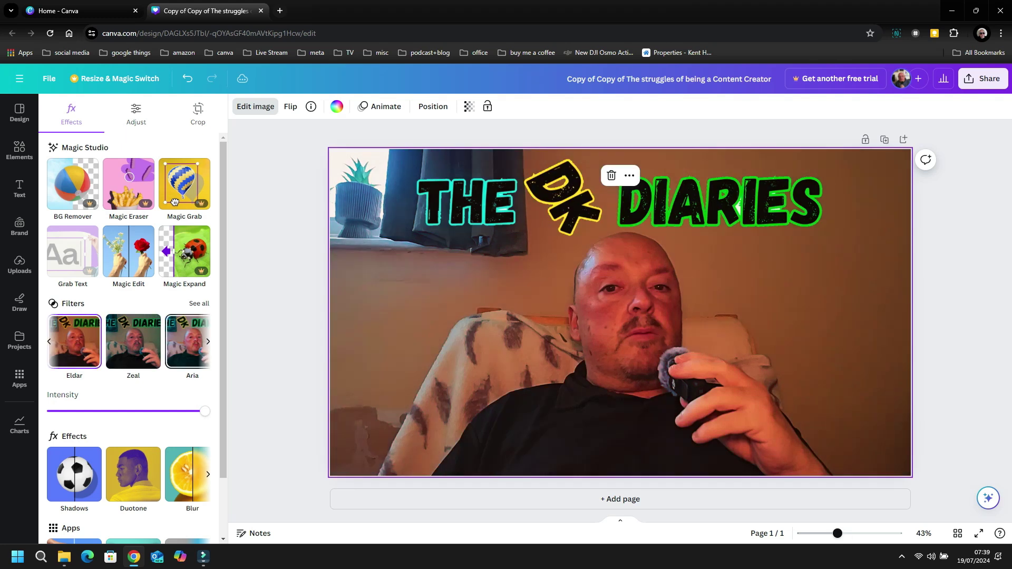
click(188, 342)
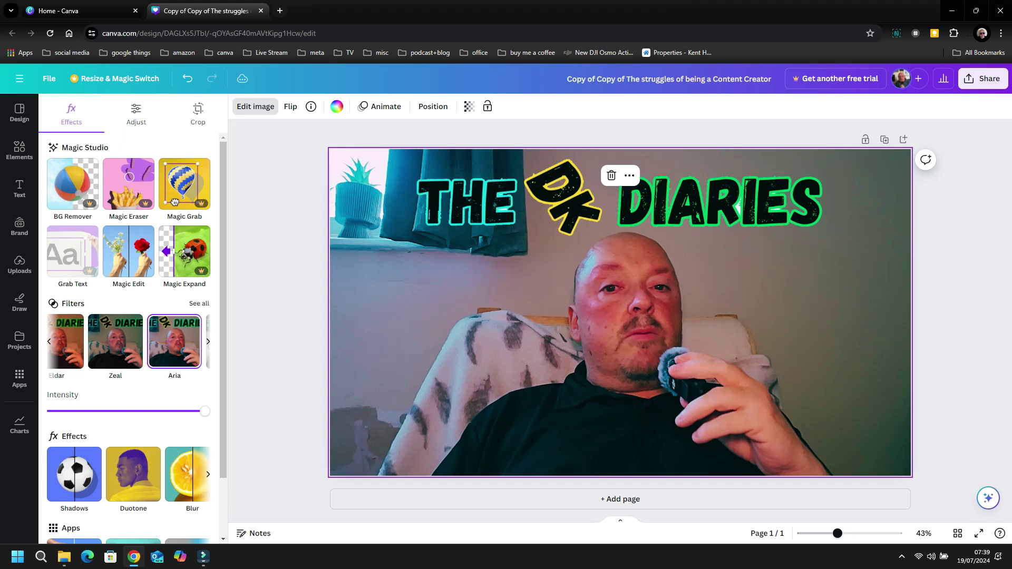
- Rename the design as "dk diaries" and download it as a JPG
scroll(129, 338, down, 2)
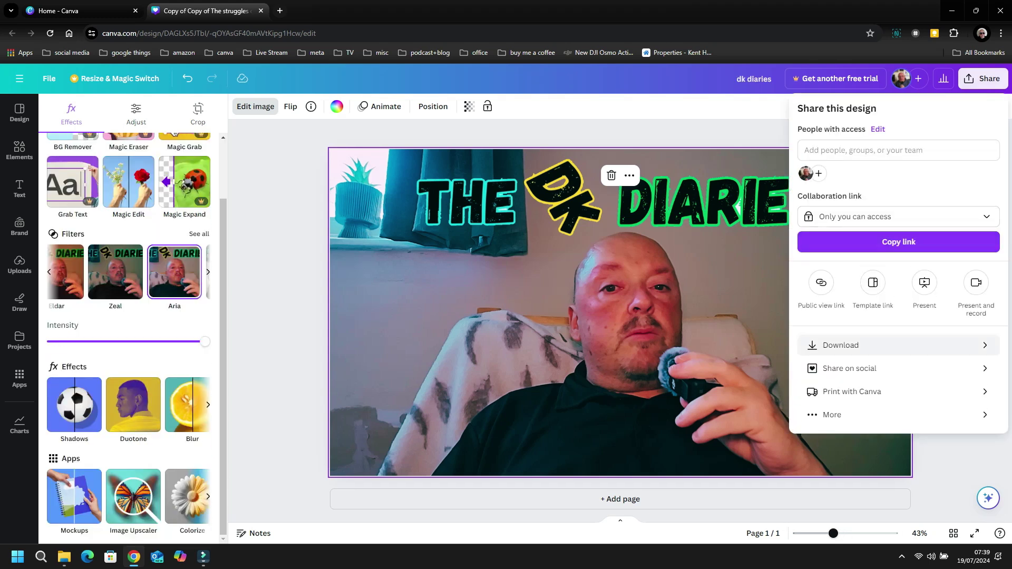
click(854, 345)
click(899, 153)
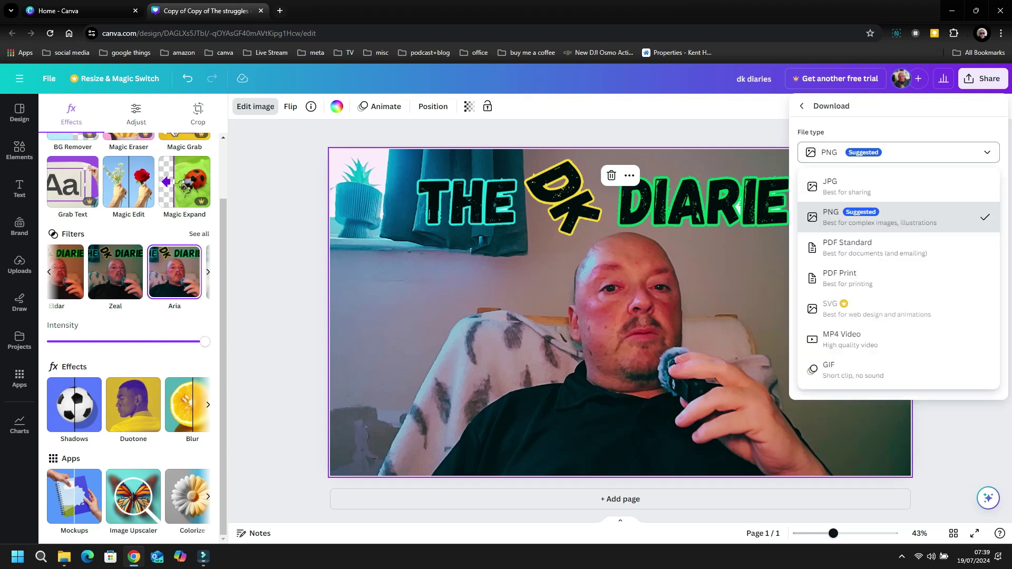
click(885, 186)
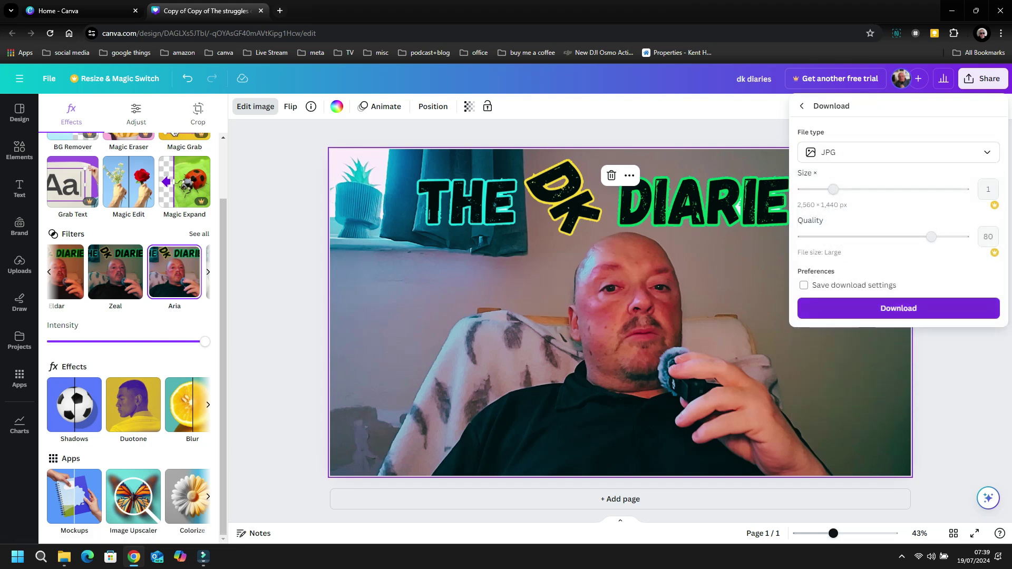
click(899, 308)
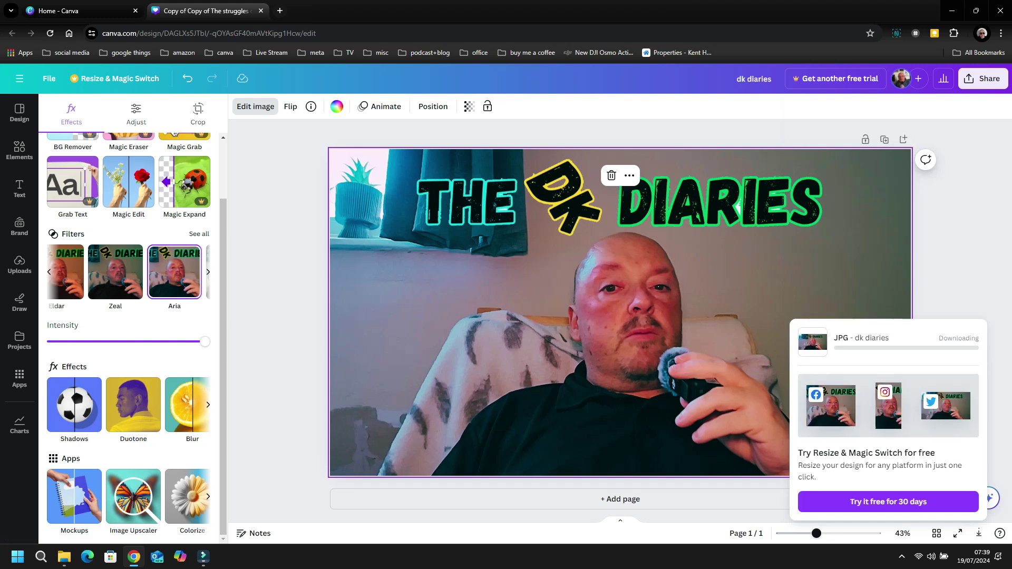